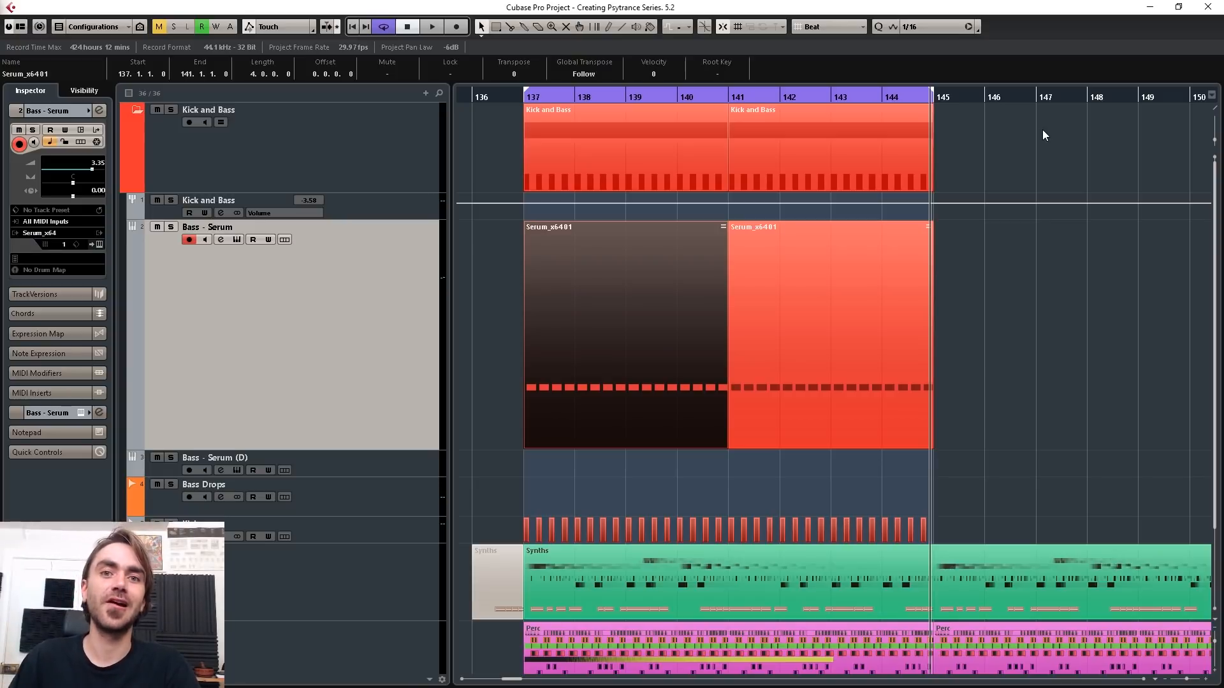
- Shorten the first Bass - Serum clip to two bars and place a copy of it at bar 133
scroll(671, 339, "left", 3)
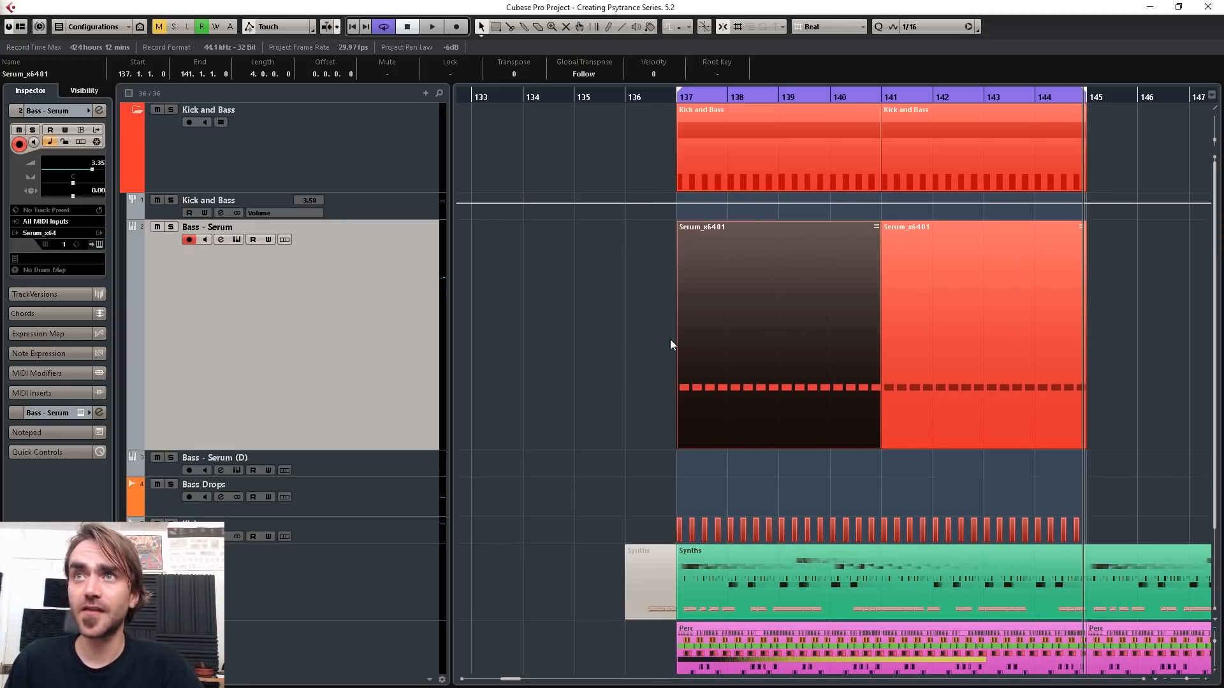
scroll(688, 354, "up", 3)
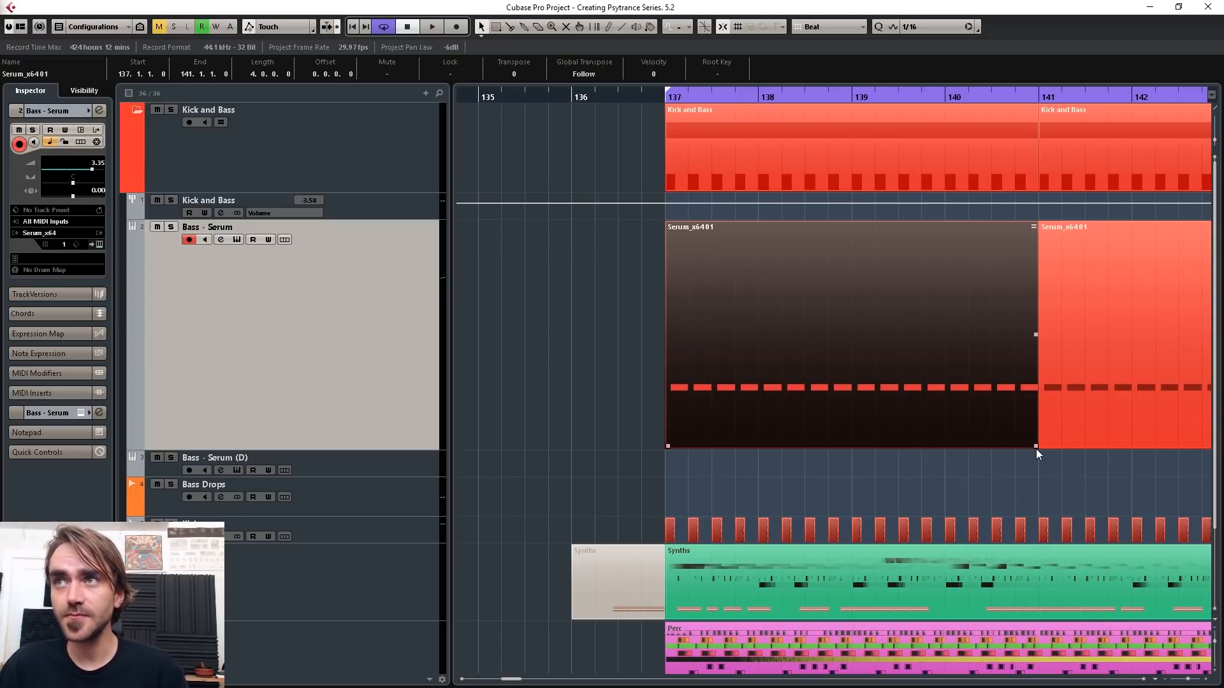
left_click_drag(1035, 447, 857, 448)
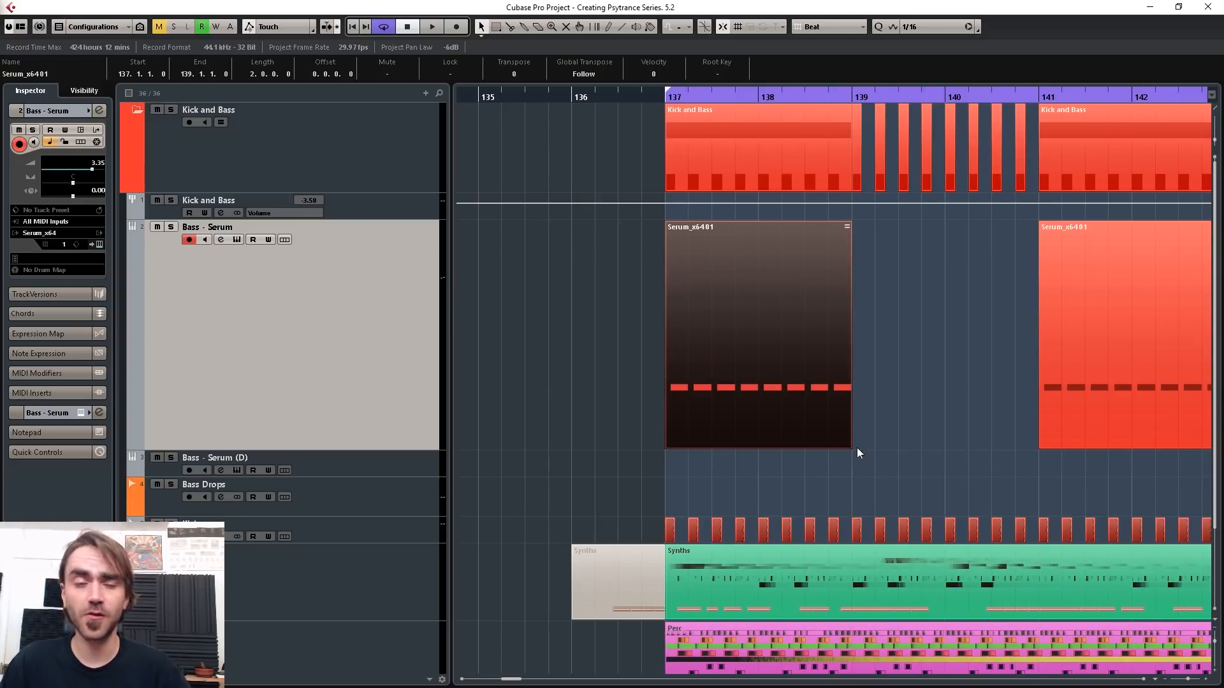
scroll(796, 385, "down", 2)
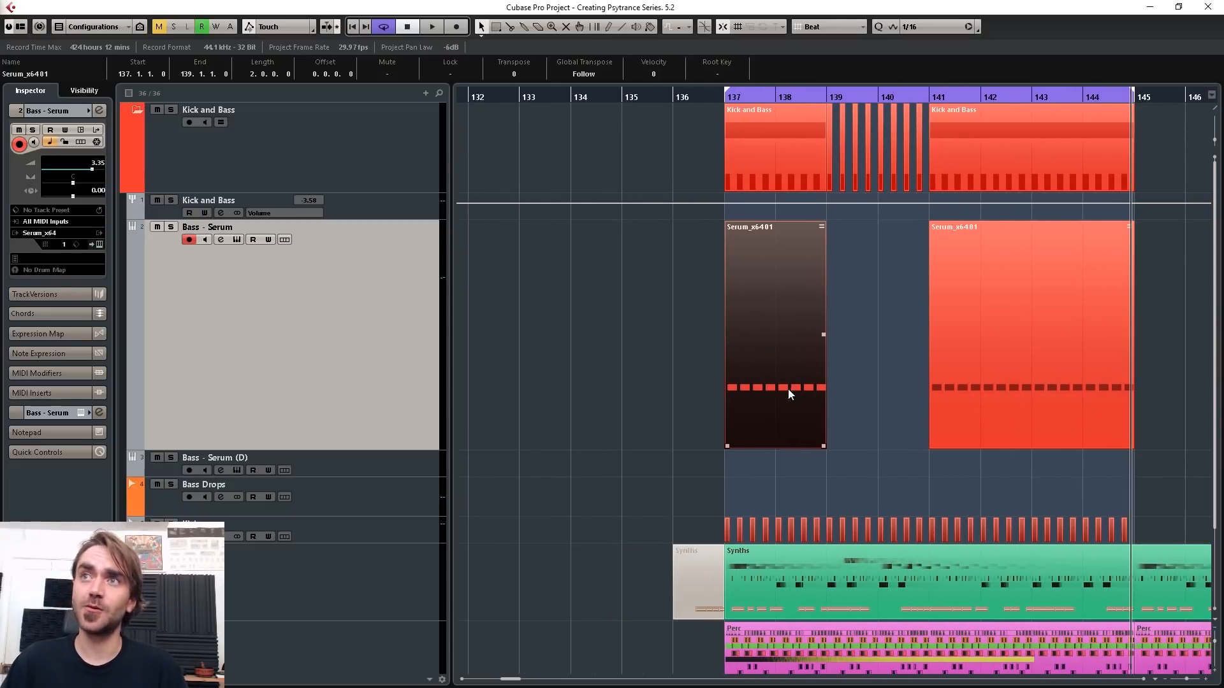
left_click_drag(788, 388, 577, 418)
scroll(575, 423, "up", 1)
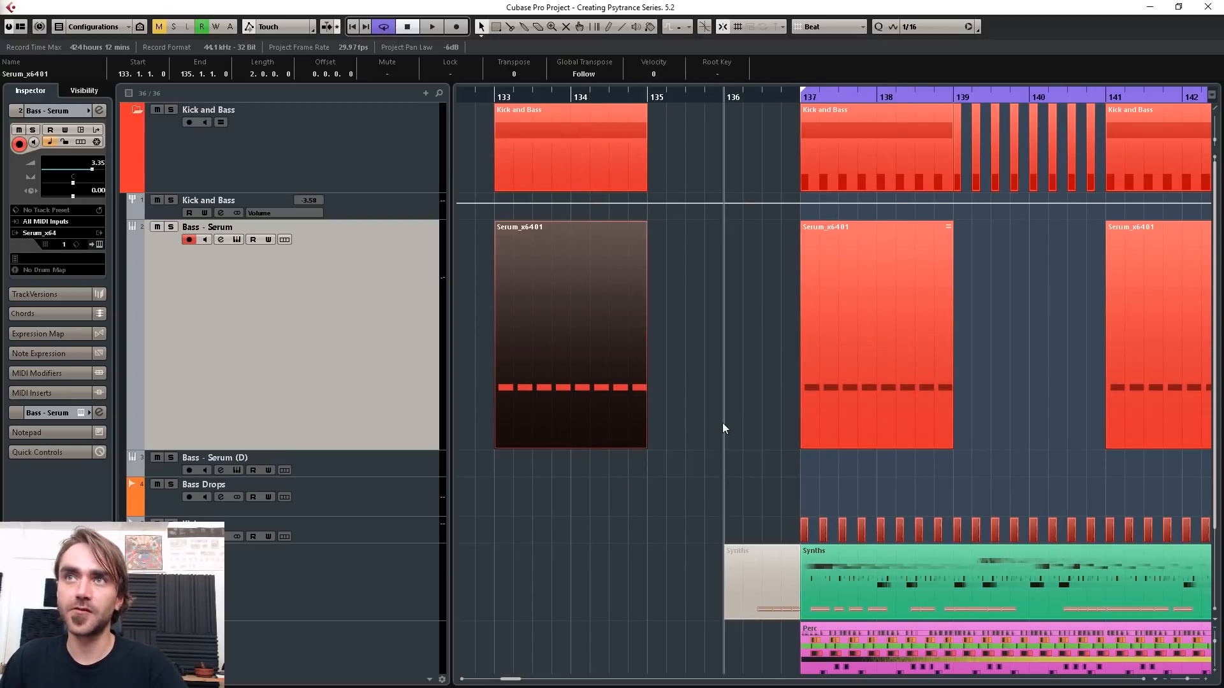
- Delete the remaining bass clips at bars 137 and 141 and end the cycle range at bar 141
left_click_drag(719, 355, 935, 355)
key("Delete")
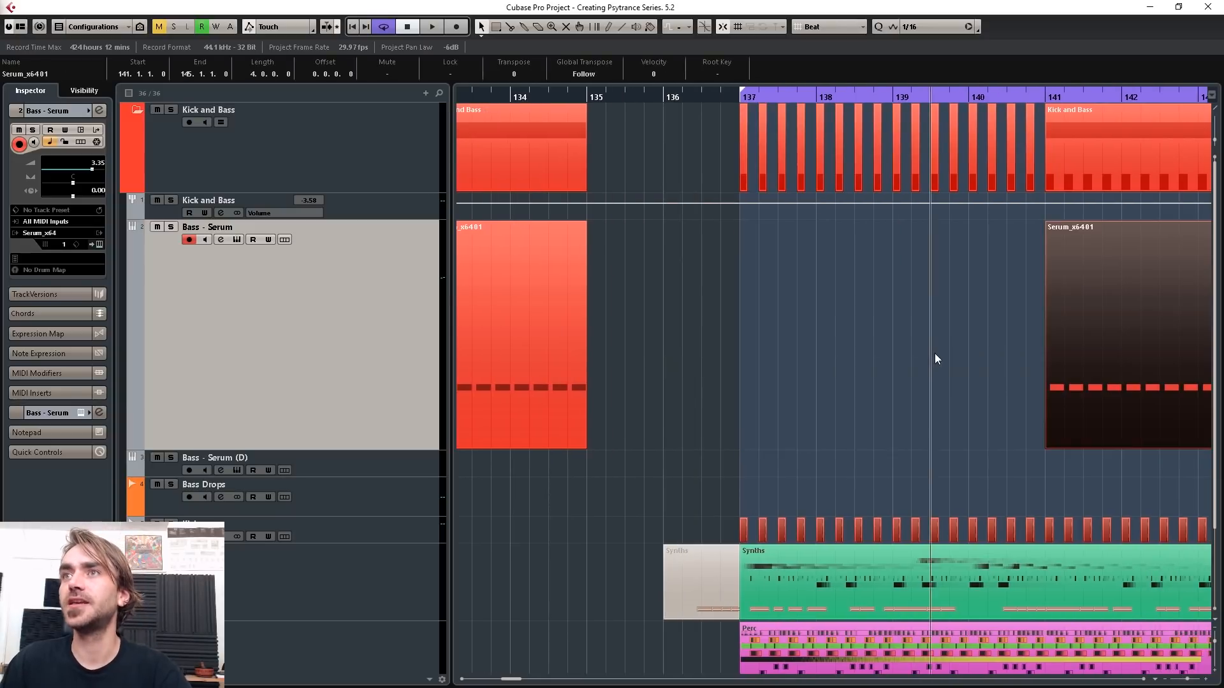
left_click(1050, 96, "alt")
scroll(918, 322, "right", 3)
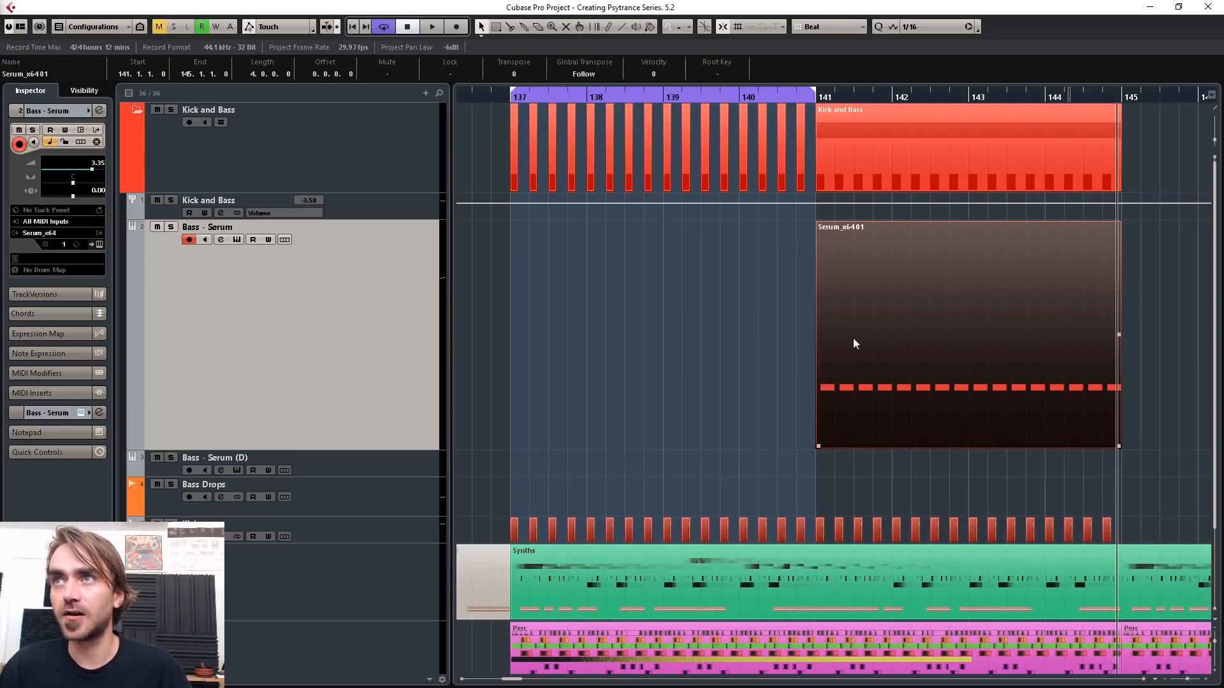
scroll(853, 338, "down", 2)
left_click_drag(786, 340, 939, 390)
key("Delete")
scroll(784, 358, "left", 3)
scroll(784, 358, "up", 2)
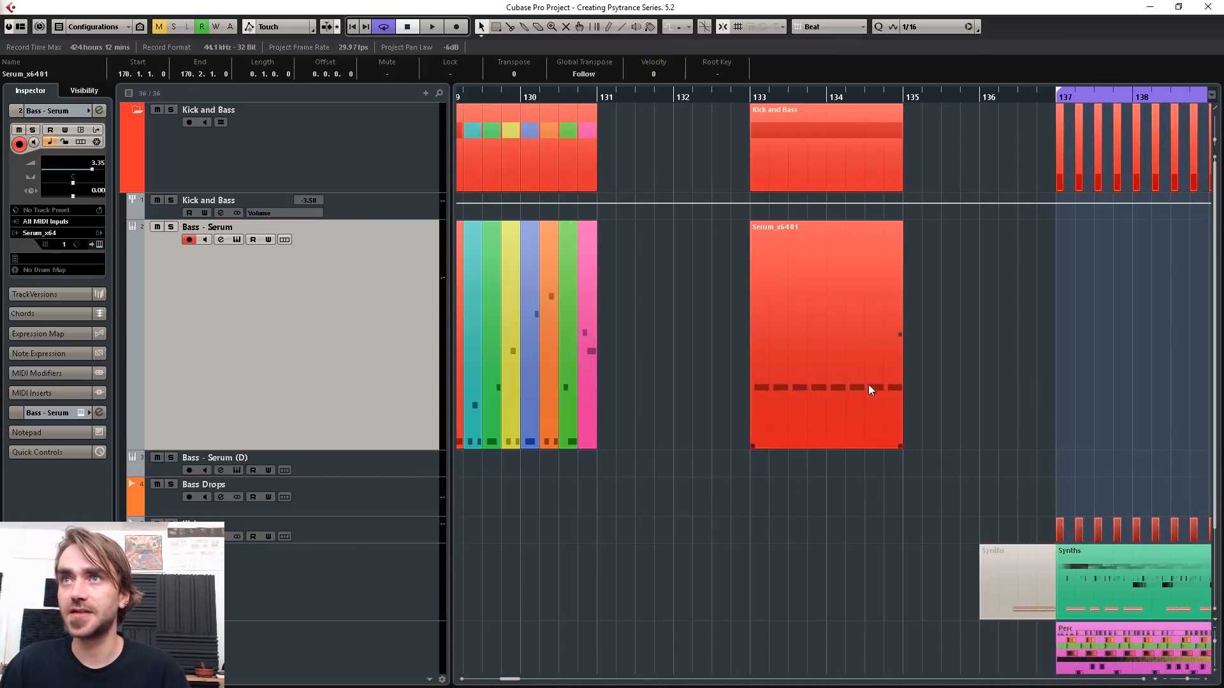
- Split the two-bar bass clip at bar 133 into eight equal one-beat slices
scroll(867, 389, "right", 2)
scroll(865, 392, "right", 3)
scroll(896, 385, "down", 2)
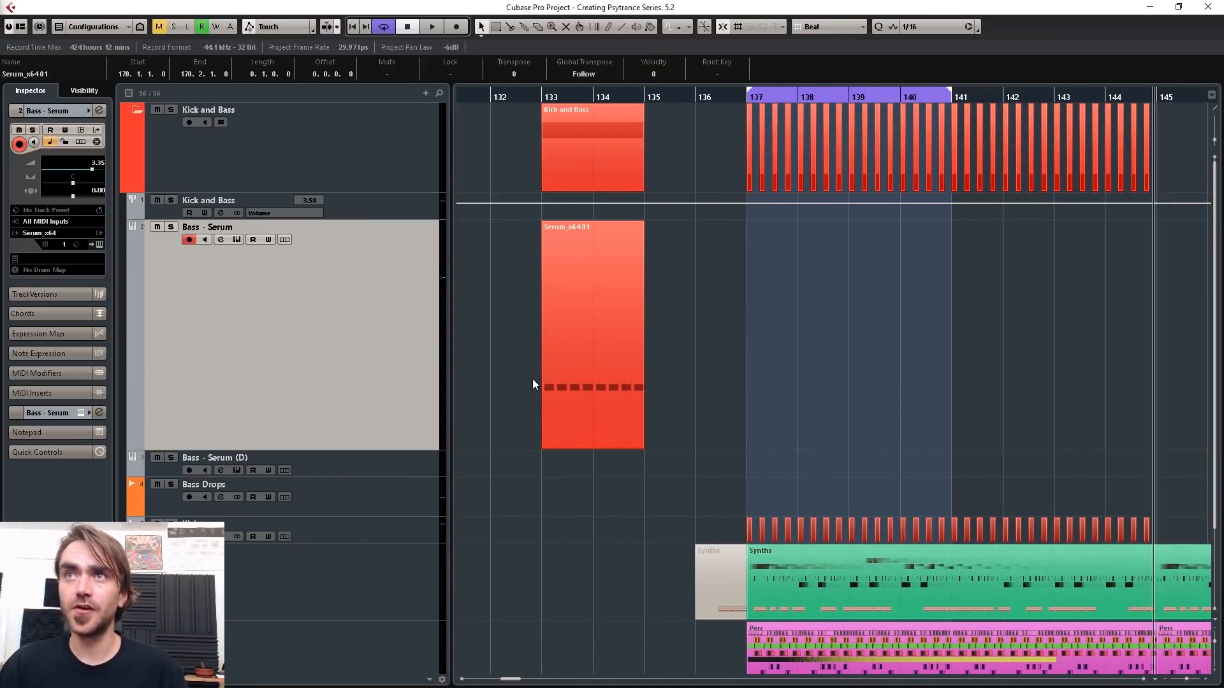
left_click(564, 380)
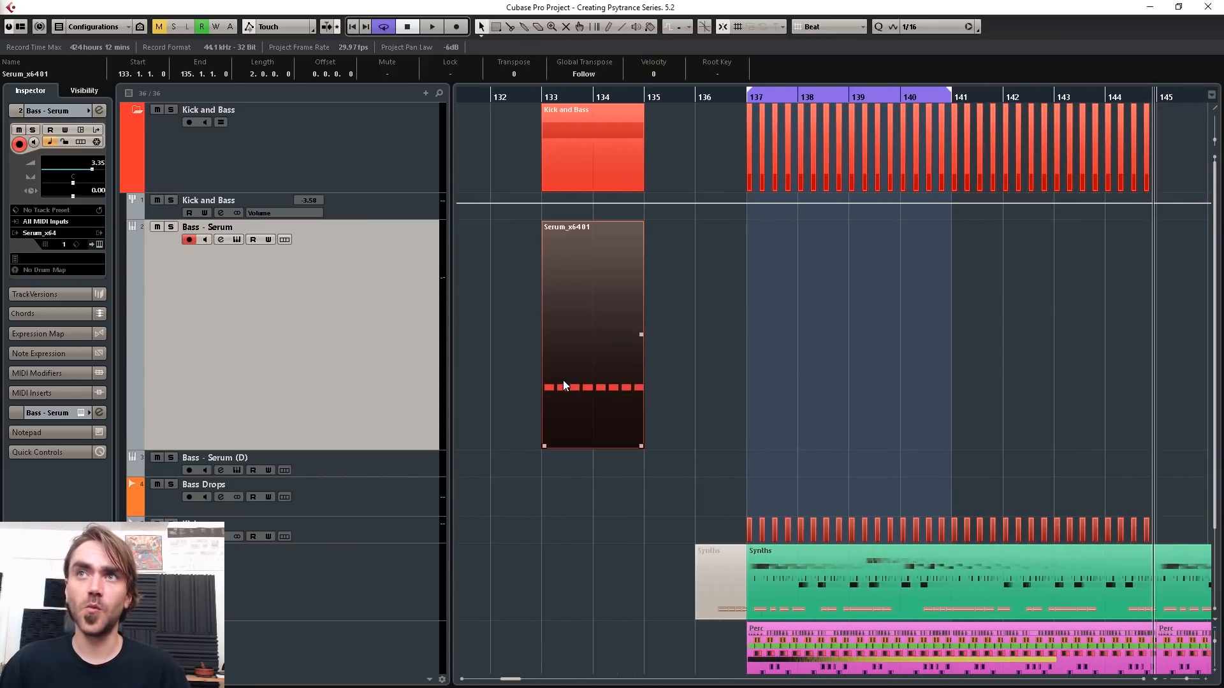
left_click(506, 27)
scroll(559, 415, "up", 2)
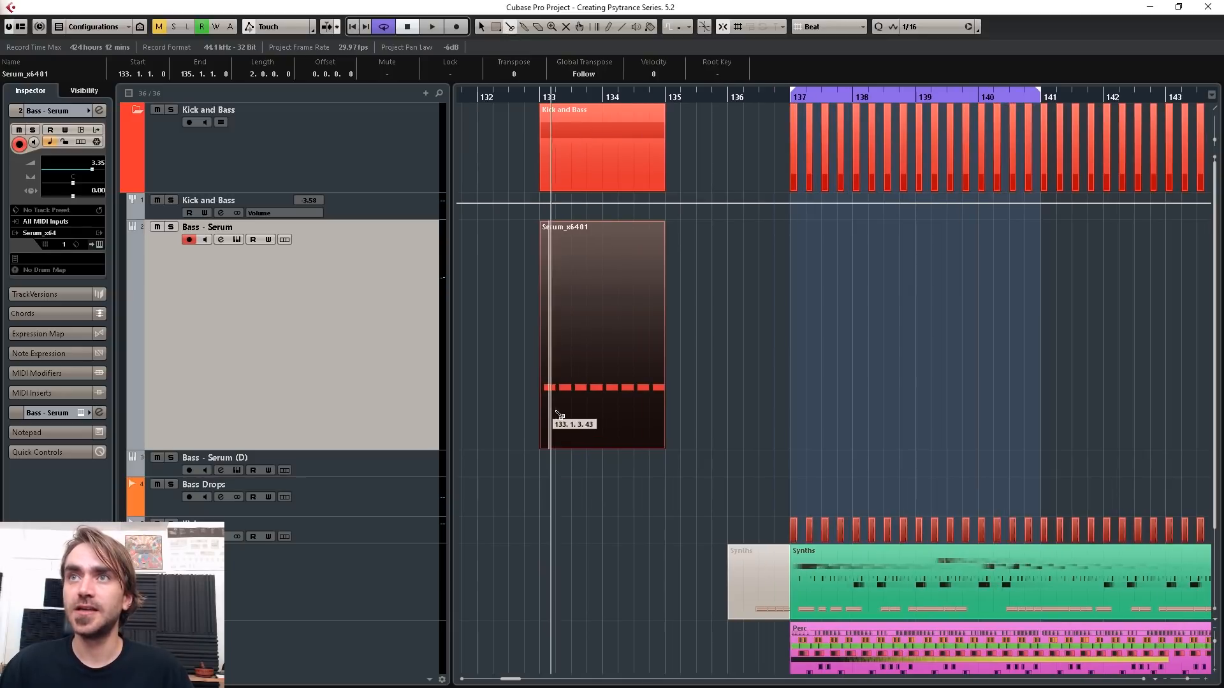
scroll(559, 414, "up", 5)
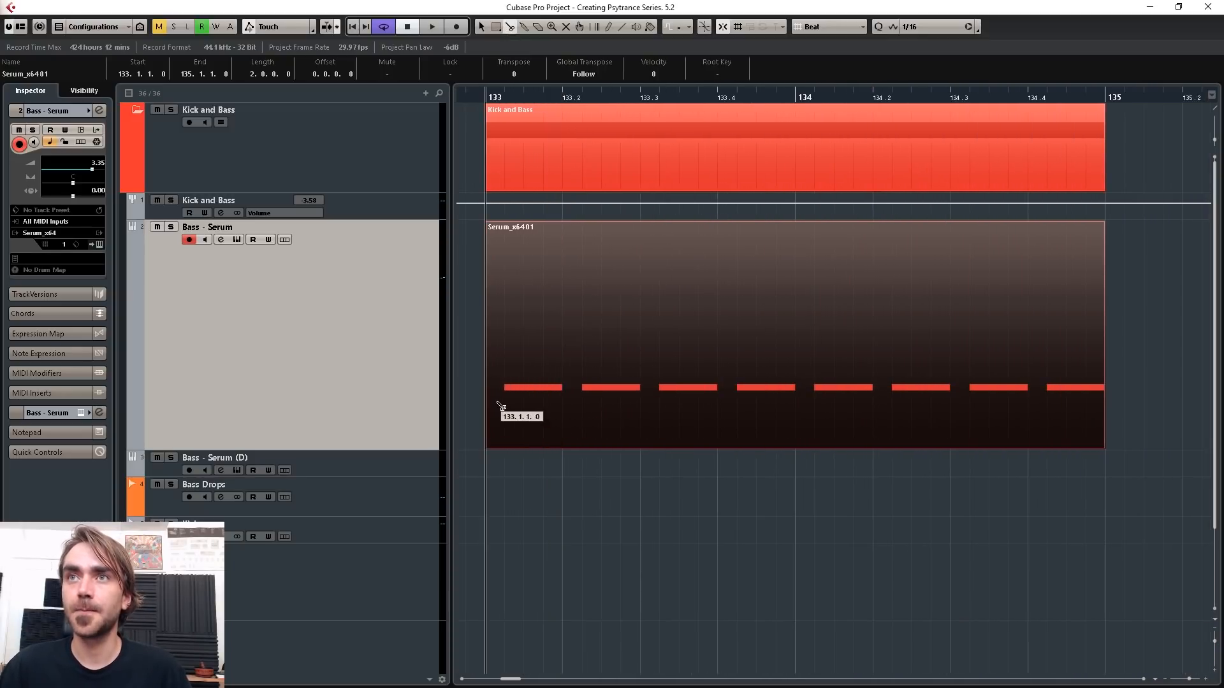
left_click(580, 415, "alt")
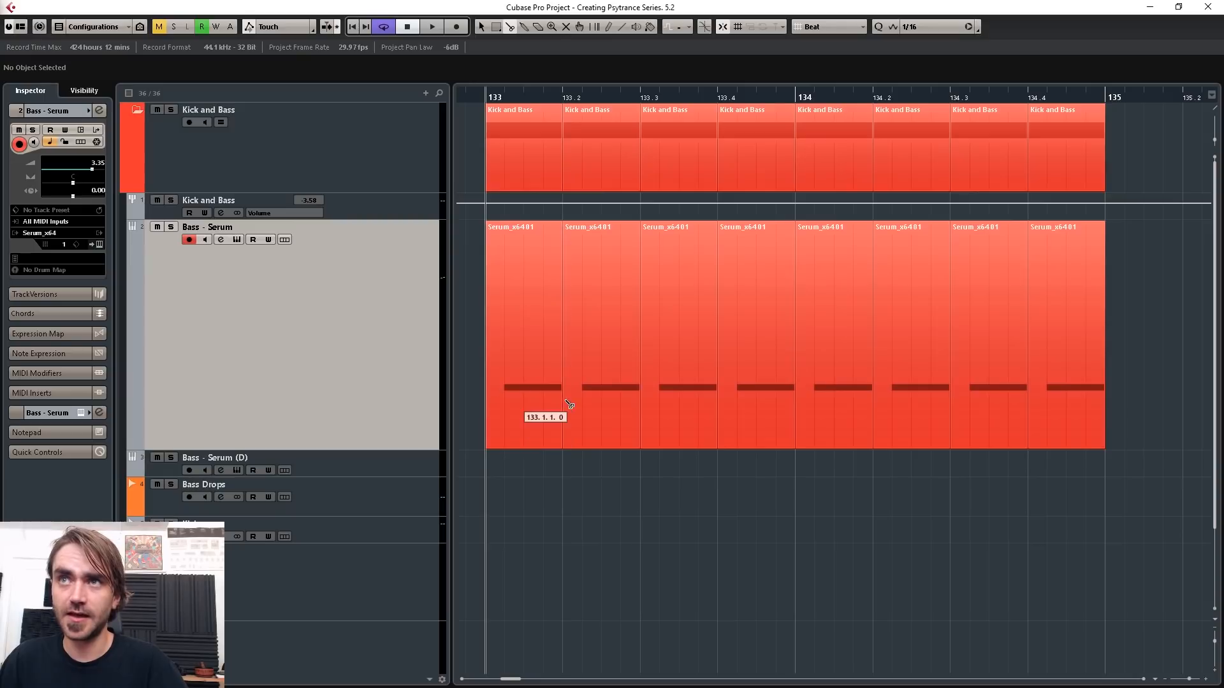
- Color the second through eighth bass slices orange with Color 2
left_click(484, 30)
left_click_drag(529, 529, 1208, 386)
left_click_drag(682, 510, 529, 533)
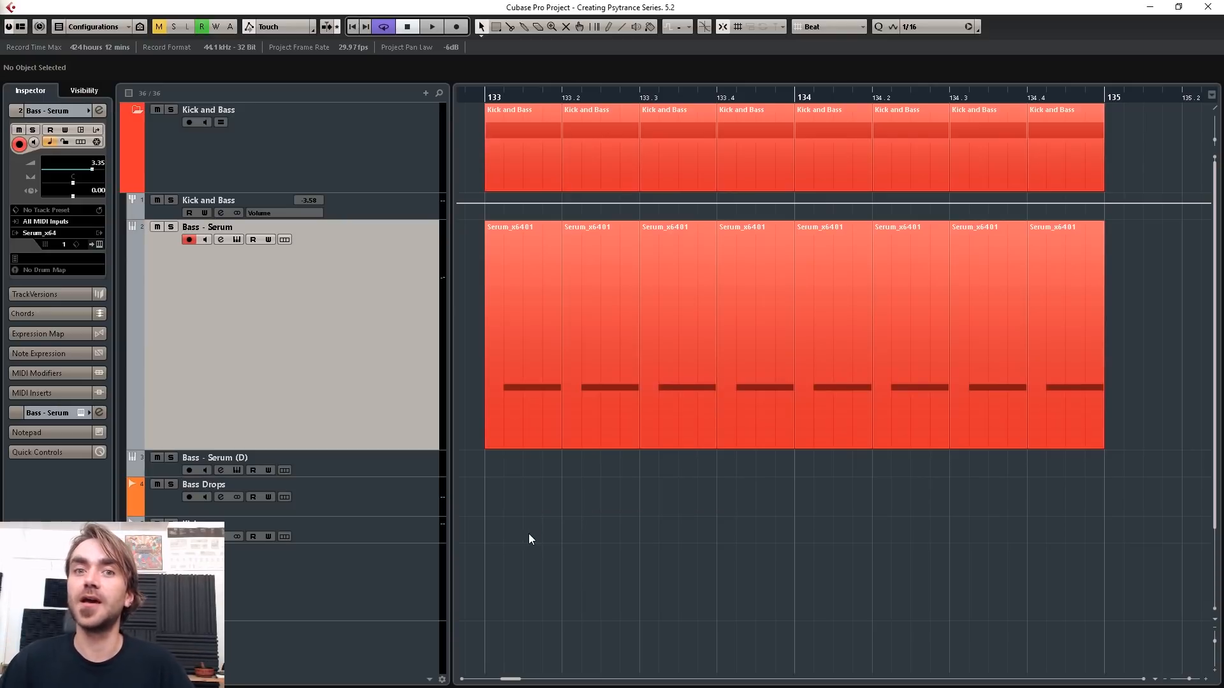
left_click(496, 387)
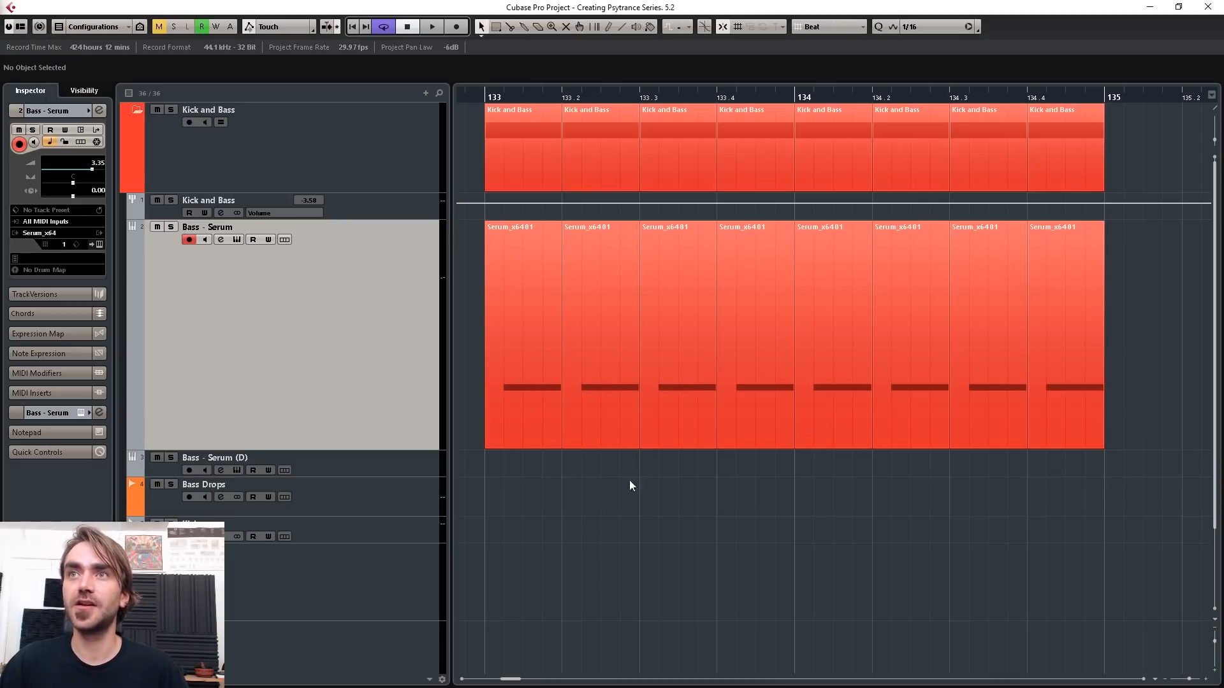
left_click_drag(630, 481, 1052, 285)
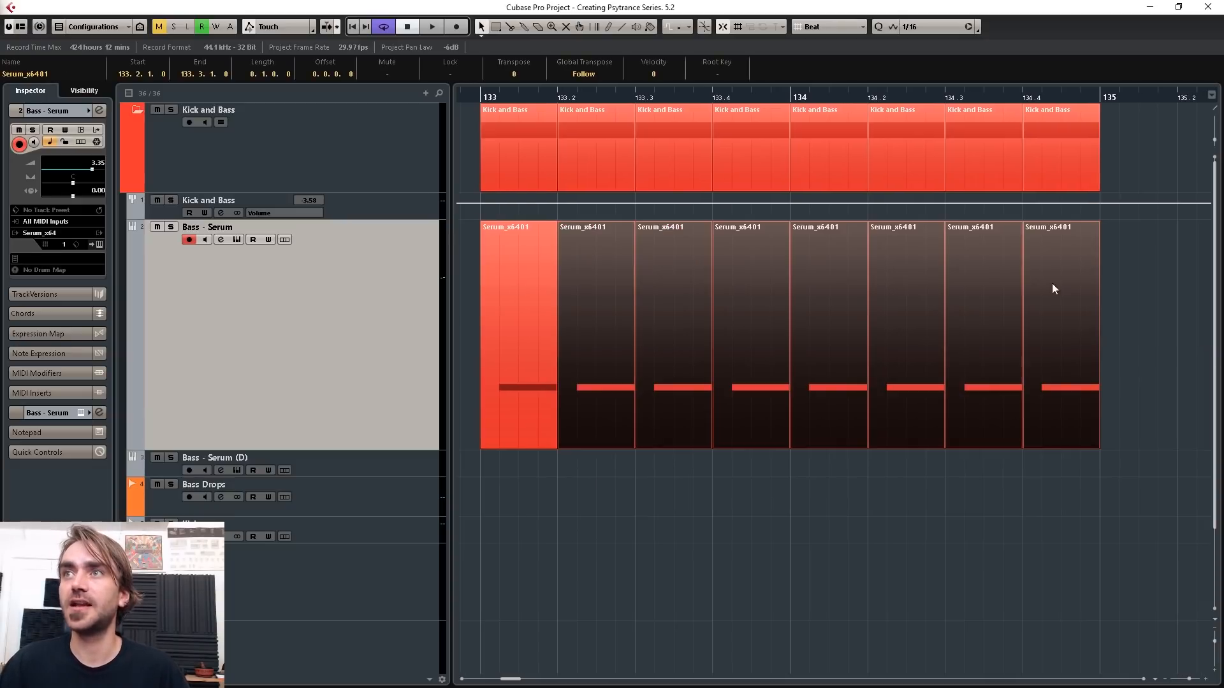
left_click(655, 33)
left_click(663, 73)
- Color the third bass slice yellow with Color 4 and the fourth slice green with Color 7
left_click(655, 456)
left_click_drag(656, 457, 1012, 357)
left_click(655, 421)
left_click(651, 33)
left_click(664, 99)
left_click(746, 383)
left_click(650, 34)
left_click(669, 137)
- Color the fifth bass slice Color 9, the sixth Color 11, the seventh magenta and the eighth pinkish red
left_click(861, 320)
left_click(650, 33)
left_click(669, 162)
left_click(905, 345)
left_click(651, 33)
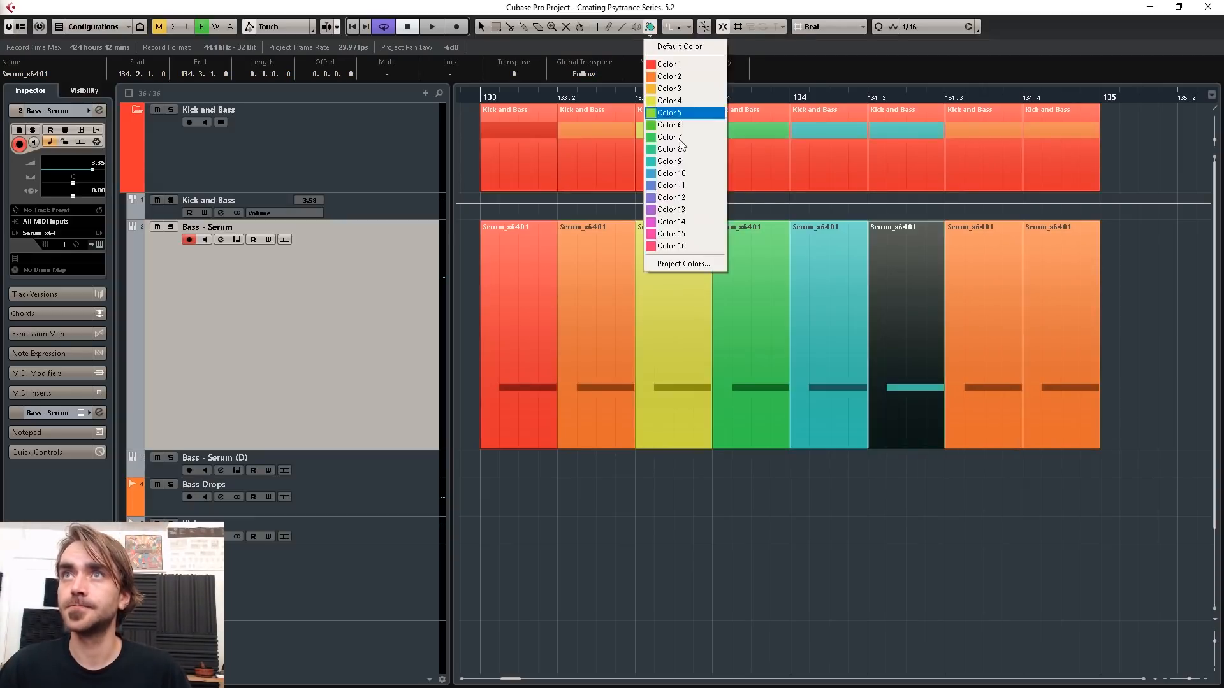
left_click(670, 187)
left_click(983, 345)
left_click(650, 33)
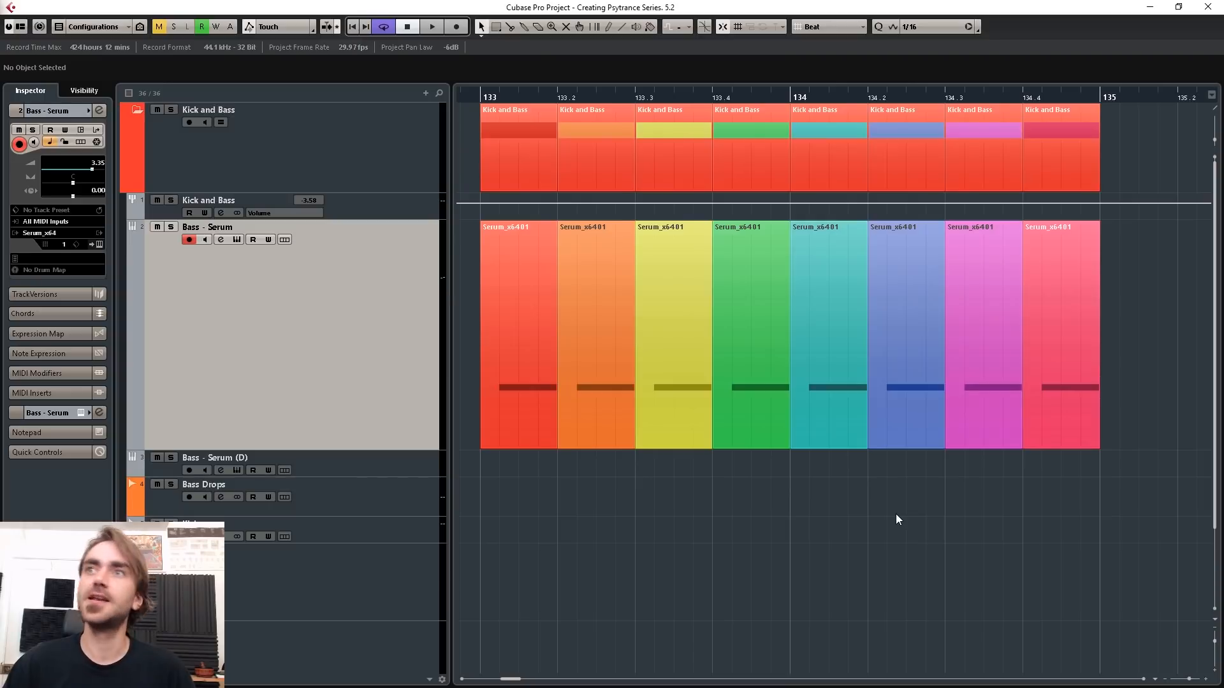
- Copy the first eight kick events from bar 137 to bar 133, beneath the colored bass slices
scroll(896, 514, "down", 3)
scroll(964, 506, "right", 3)
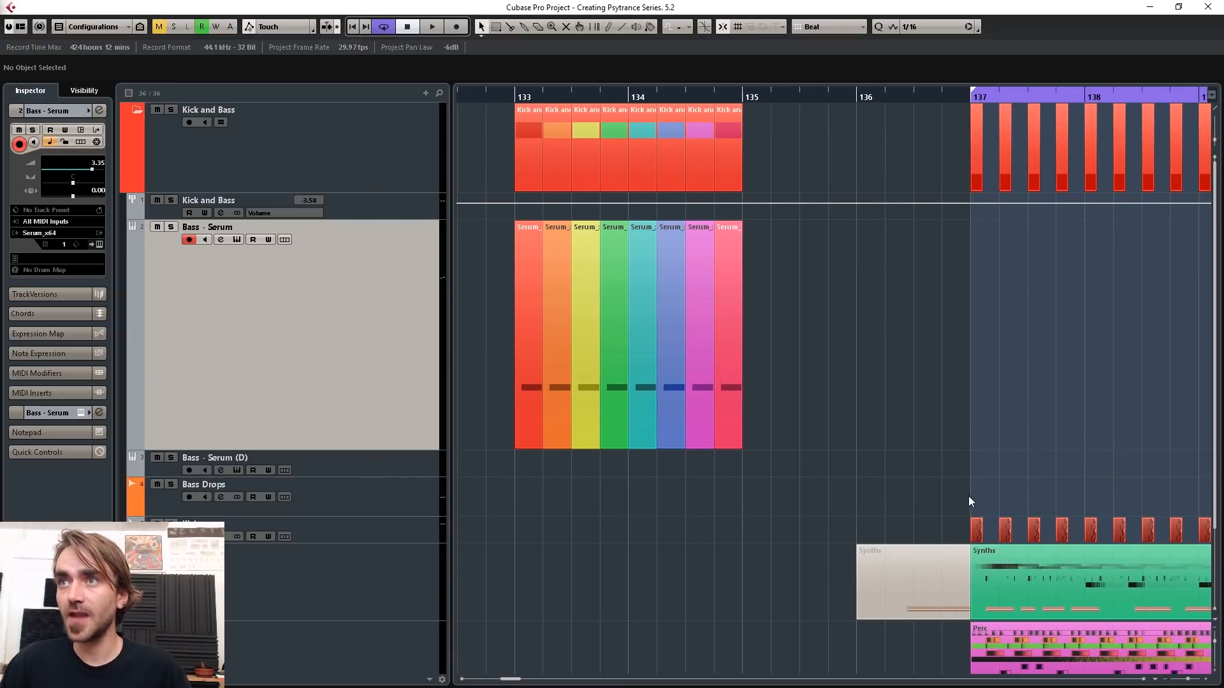
left_click_drag(969, 496, 1211, 540)
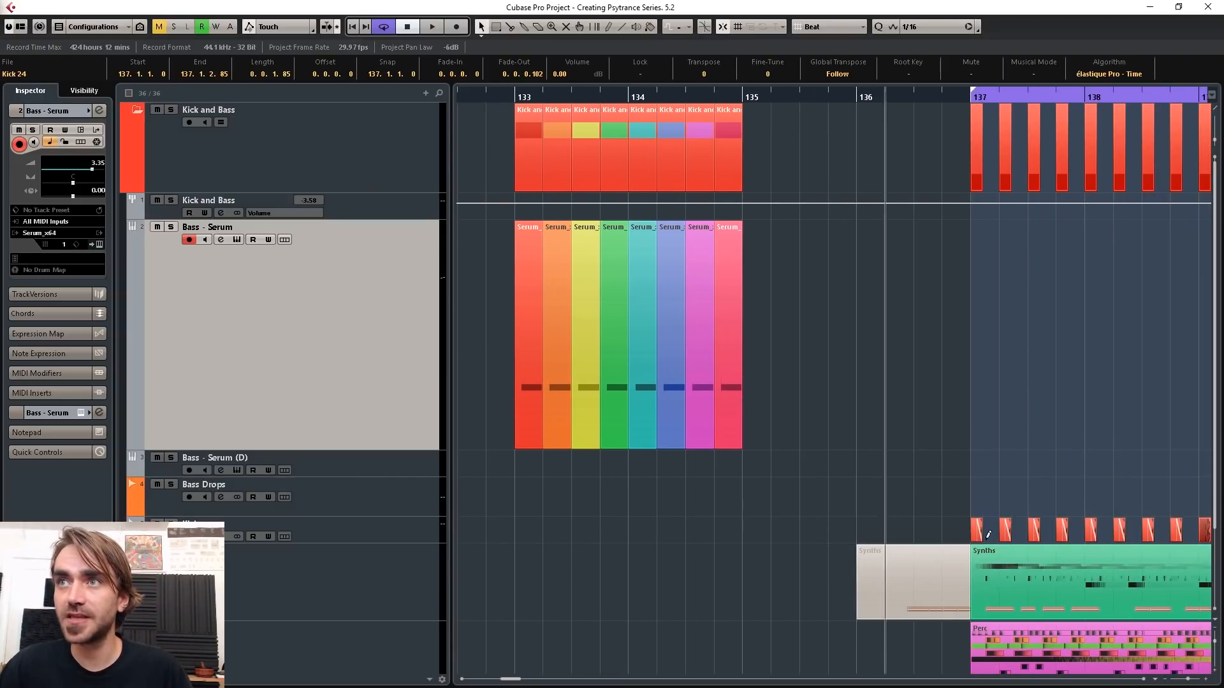
left_click_drag(980, 533, 527, 533)
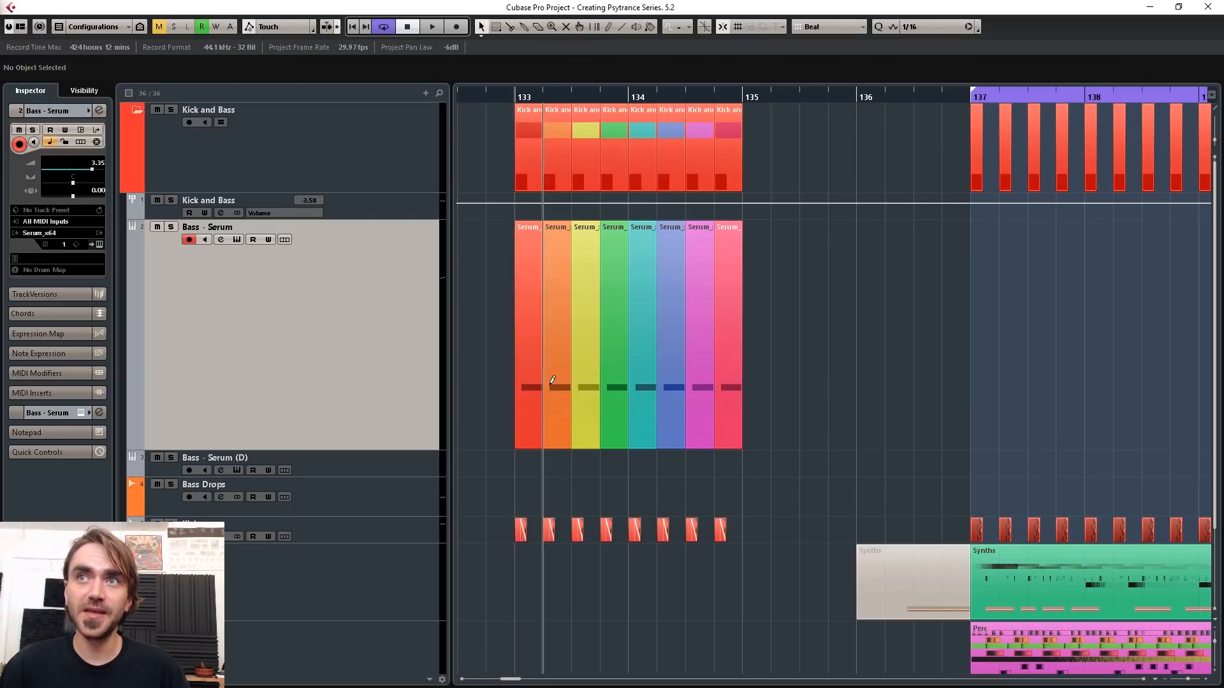
- Loop the first beat of bar 133 and inspect the red bass slice's notes in the Key Editor
left_click_drag(526, 90, 540, 91)
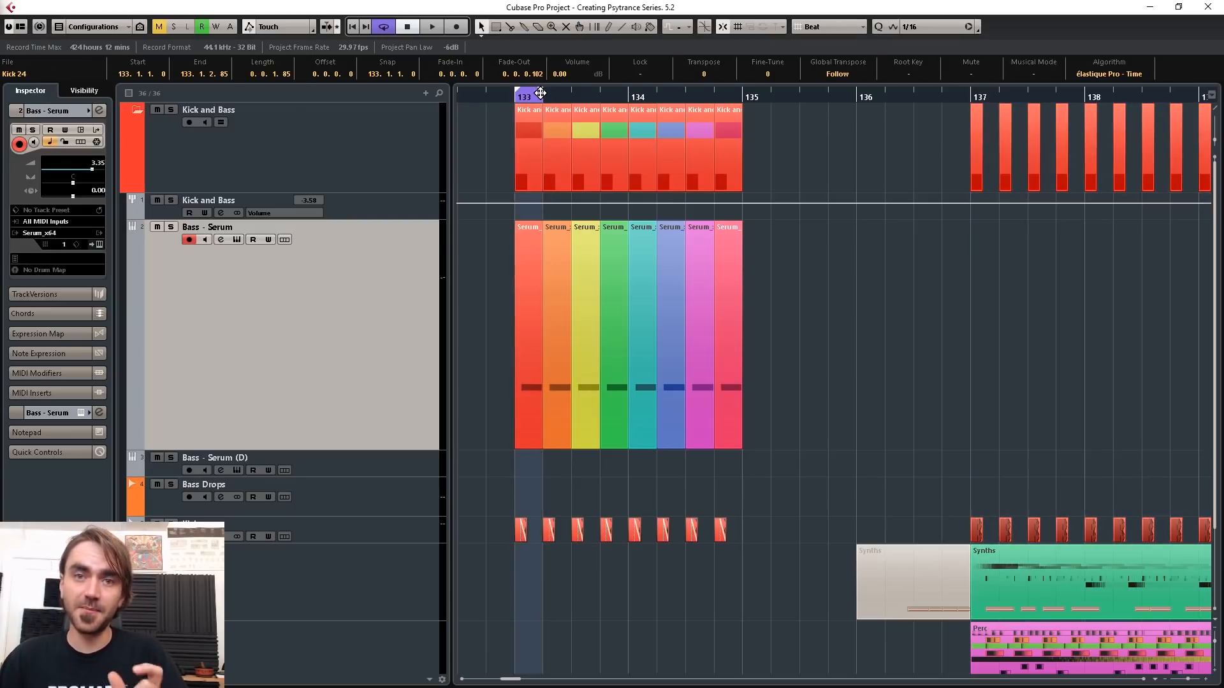
left_click(518, 98)
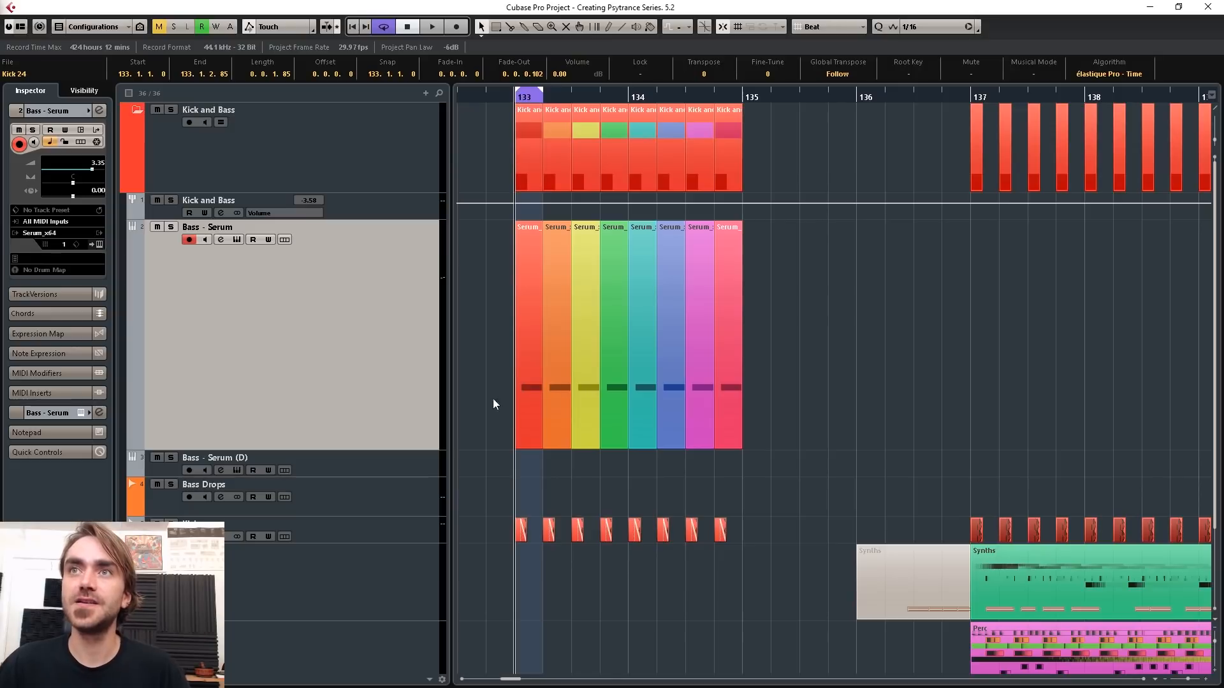
double_click(523, 385)
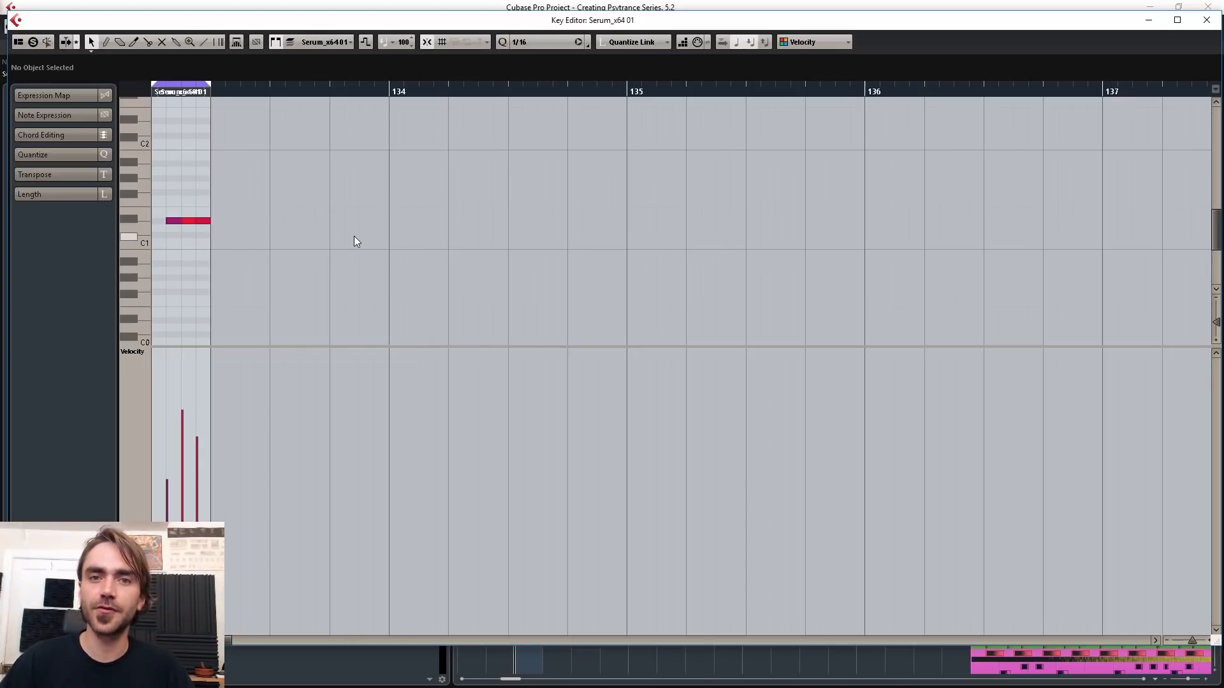
left_click(1208, 21)
scroll(535, 391, "up", 2, "ctrl")
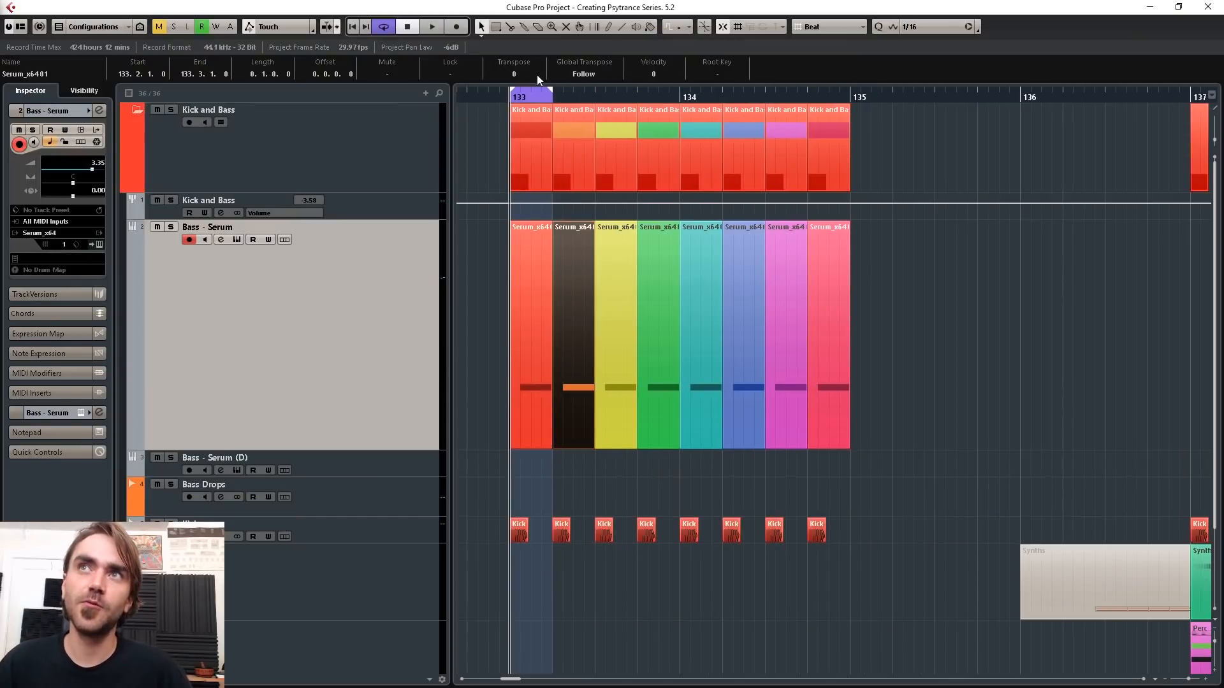
left_click(538, 411)
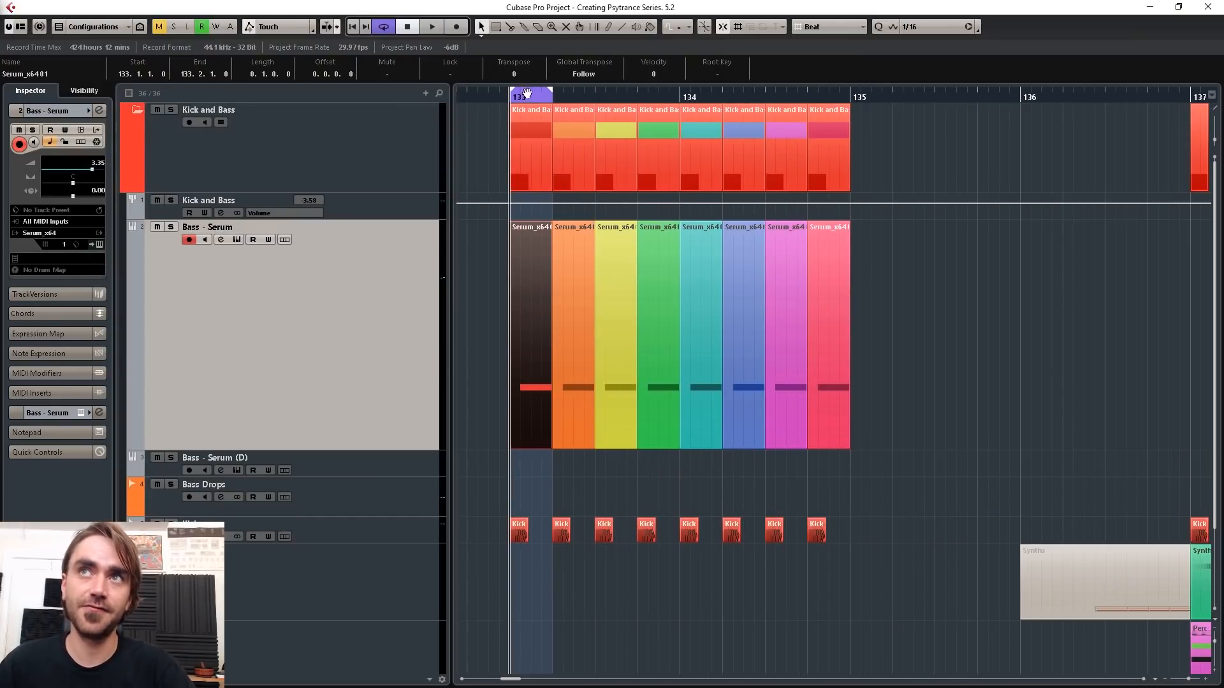
- Loop the second beat of bar 133 and raise the last note of the orange bass slice to F#1
left_click_drag(559, 94, 593, 94)
left_click(569, 392)
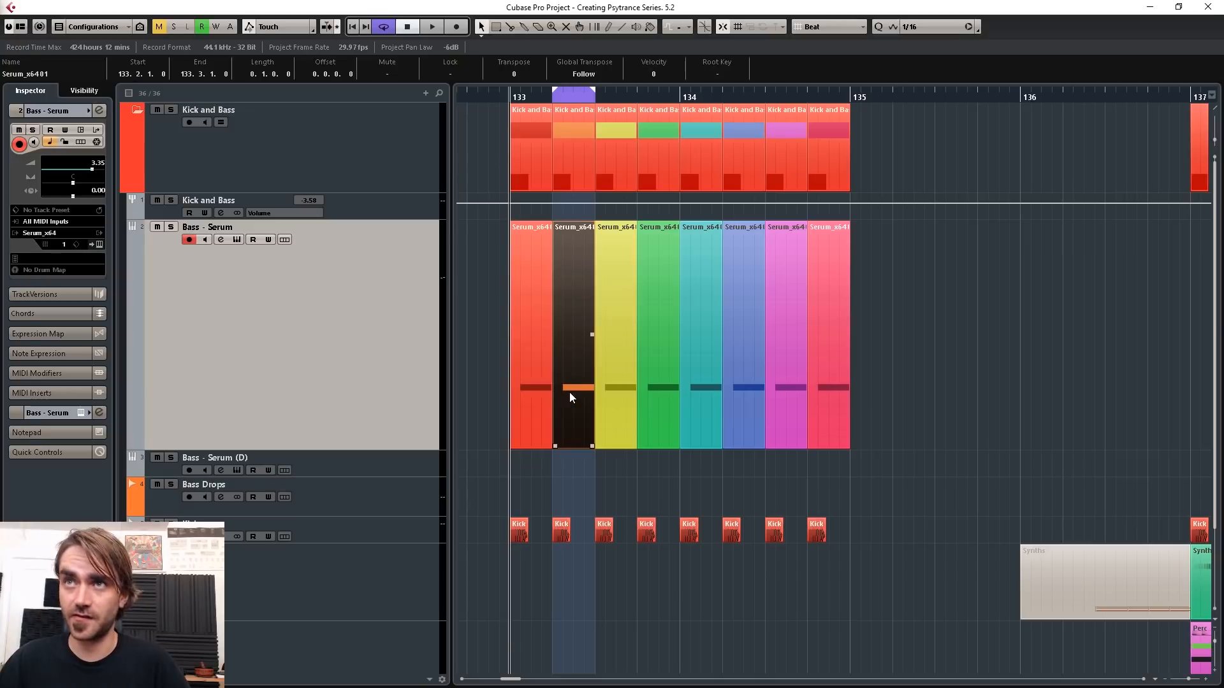
double_click(568, 392)
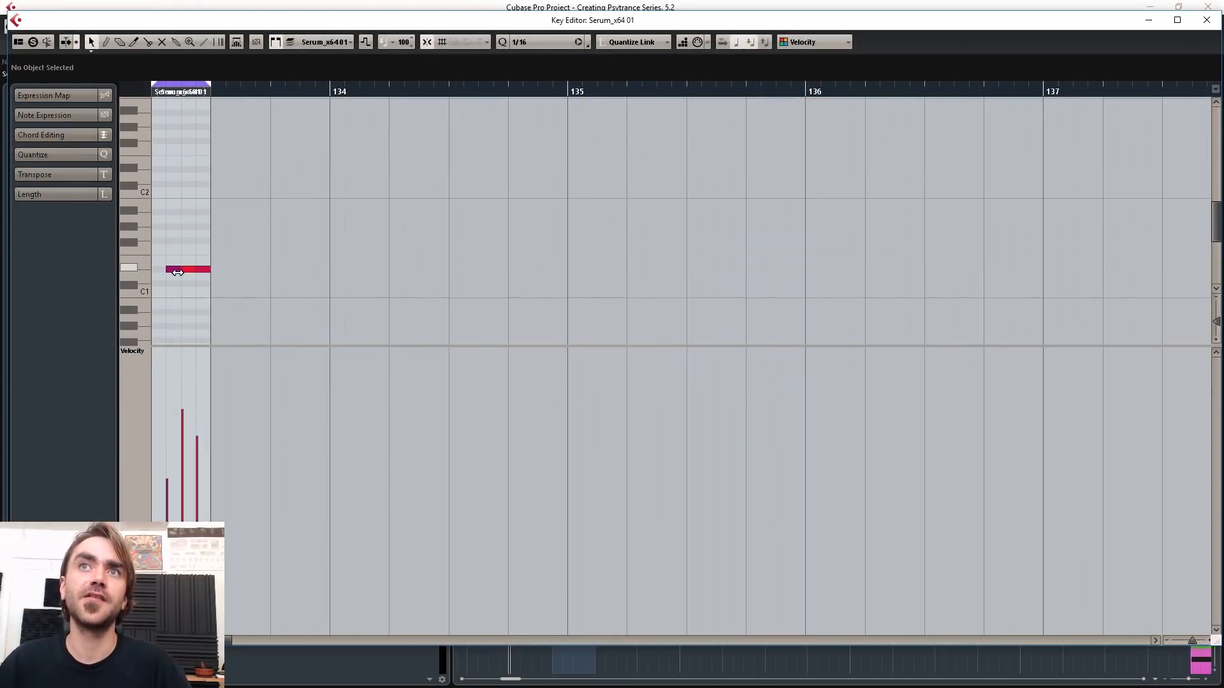
left_click(188, 269)
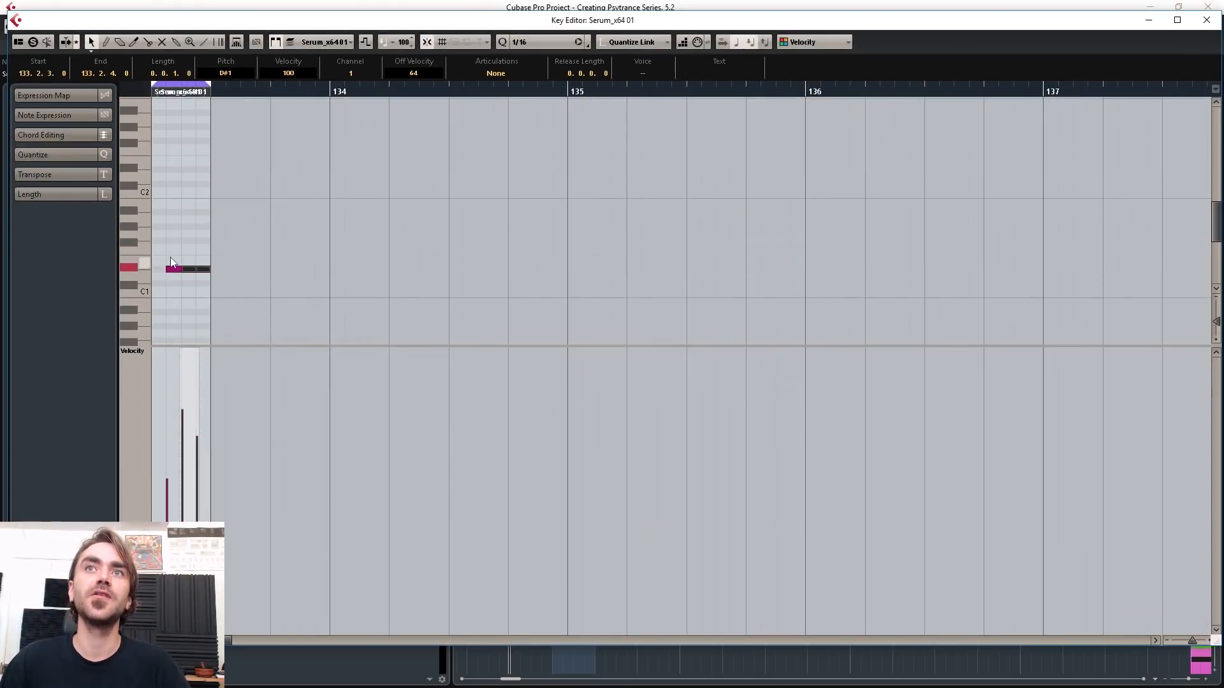
left_click(200, 284)
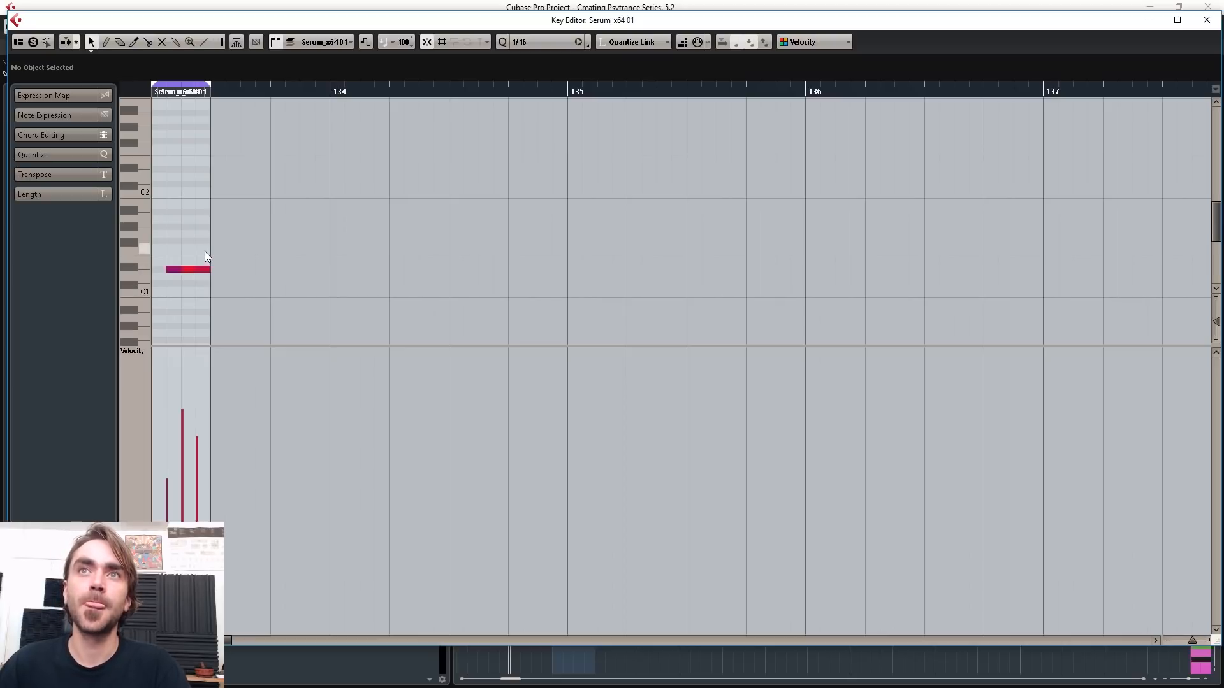
left_click(205, 269)
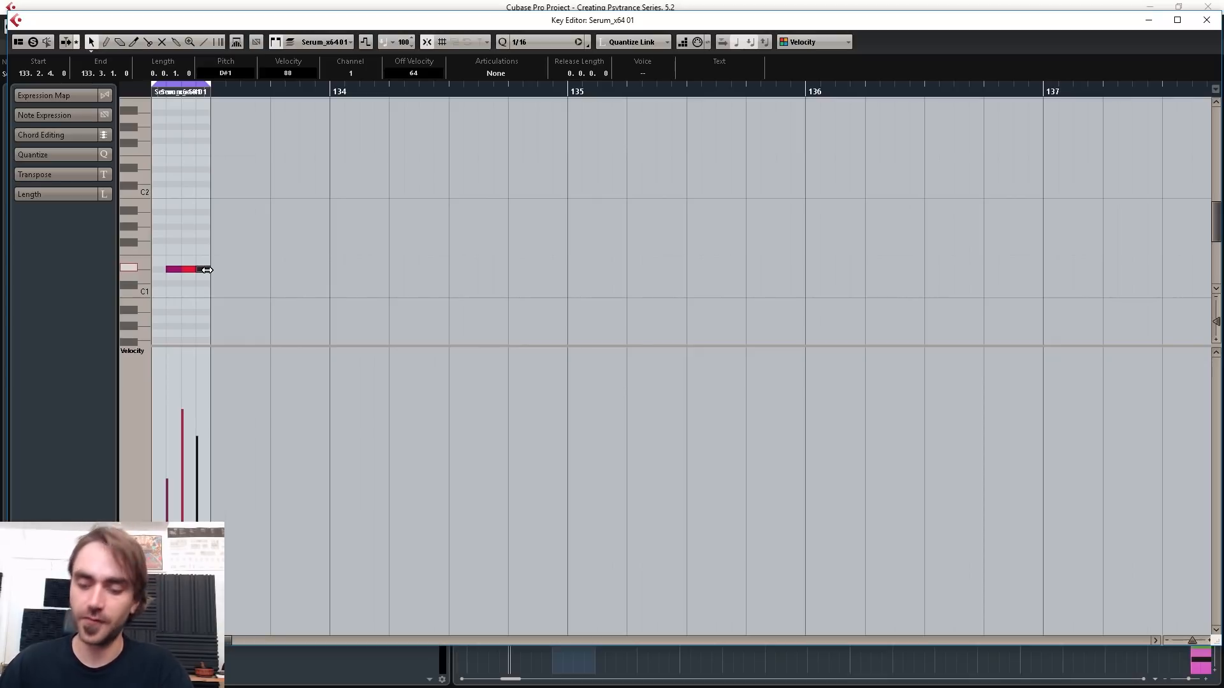
left_click_drag(204, 269, 204, 241)
key("Return")
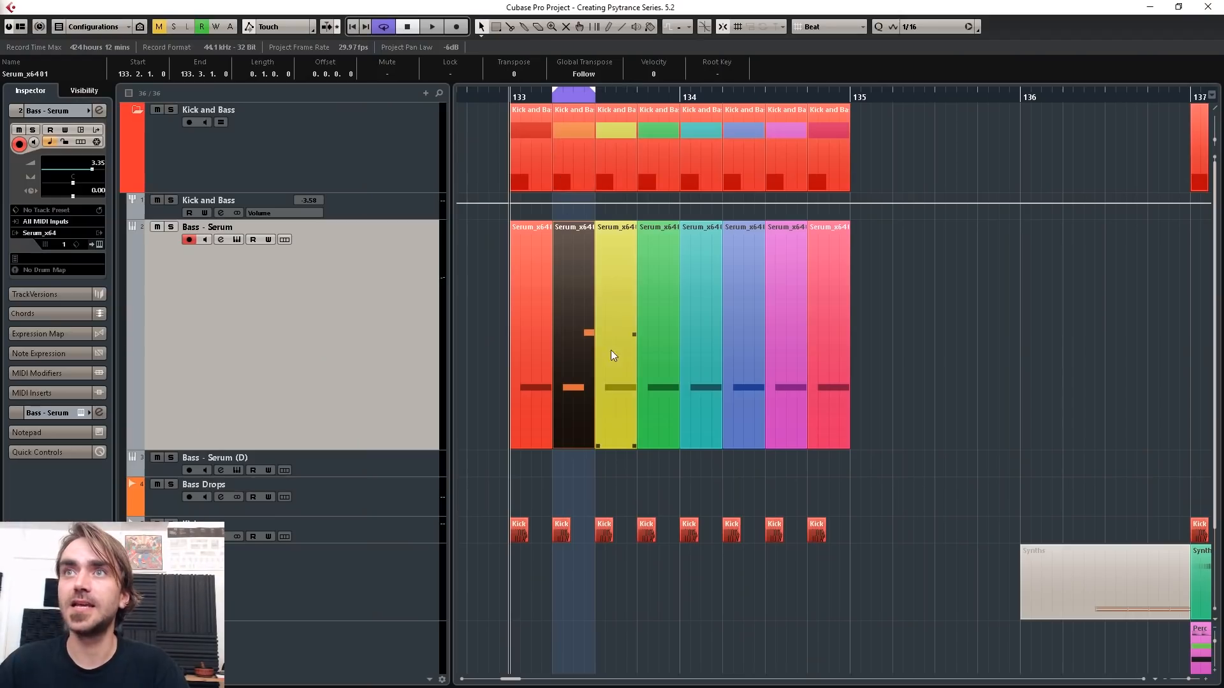
- Raise the middle note of the yellow bass slice by two semitones
double_click(612, 350)
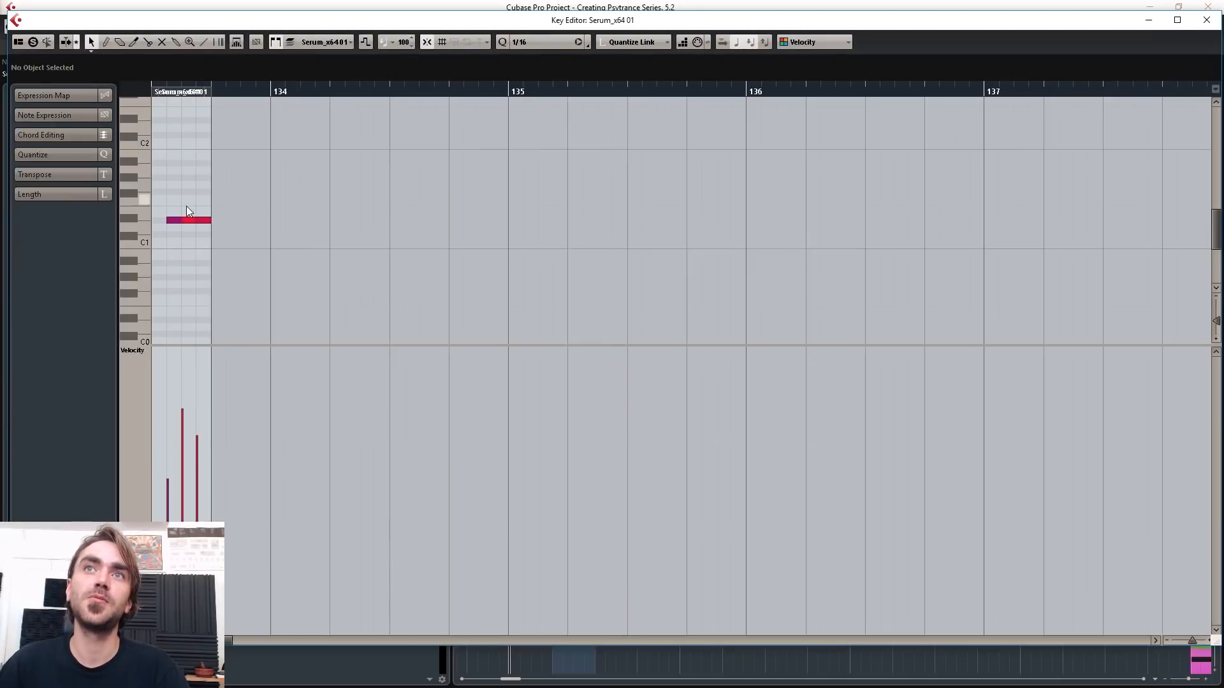
left_click(189, 220)
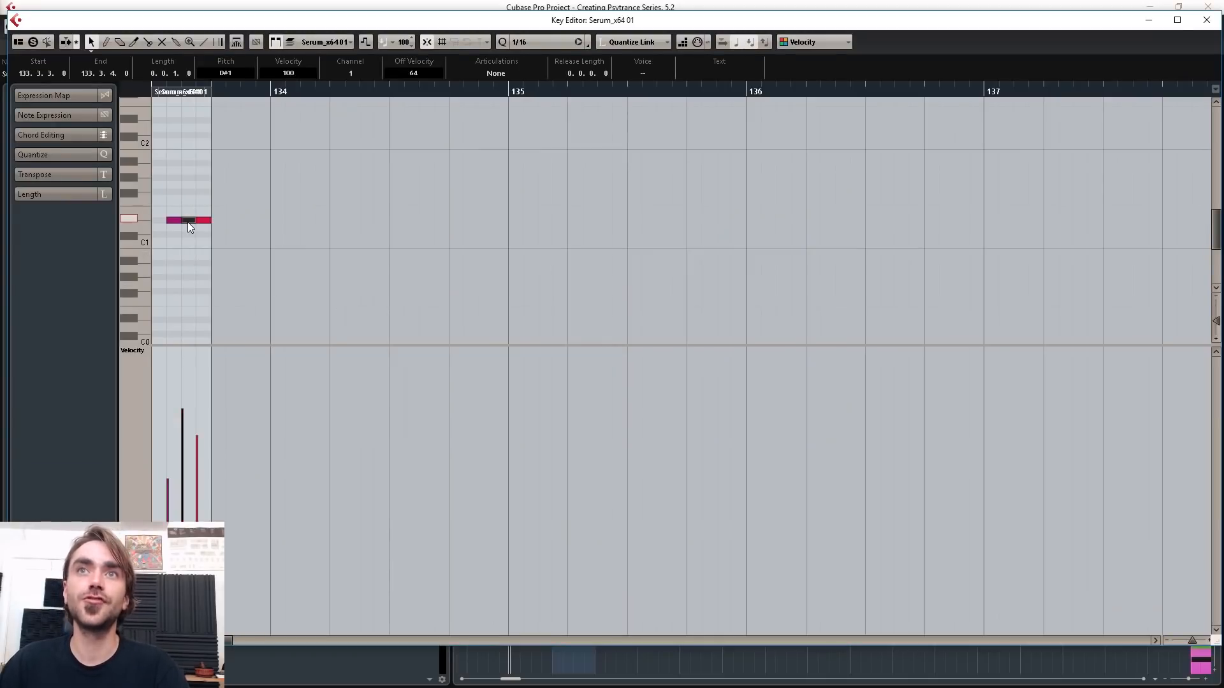
key("Up")
key("Up")
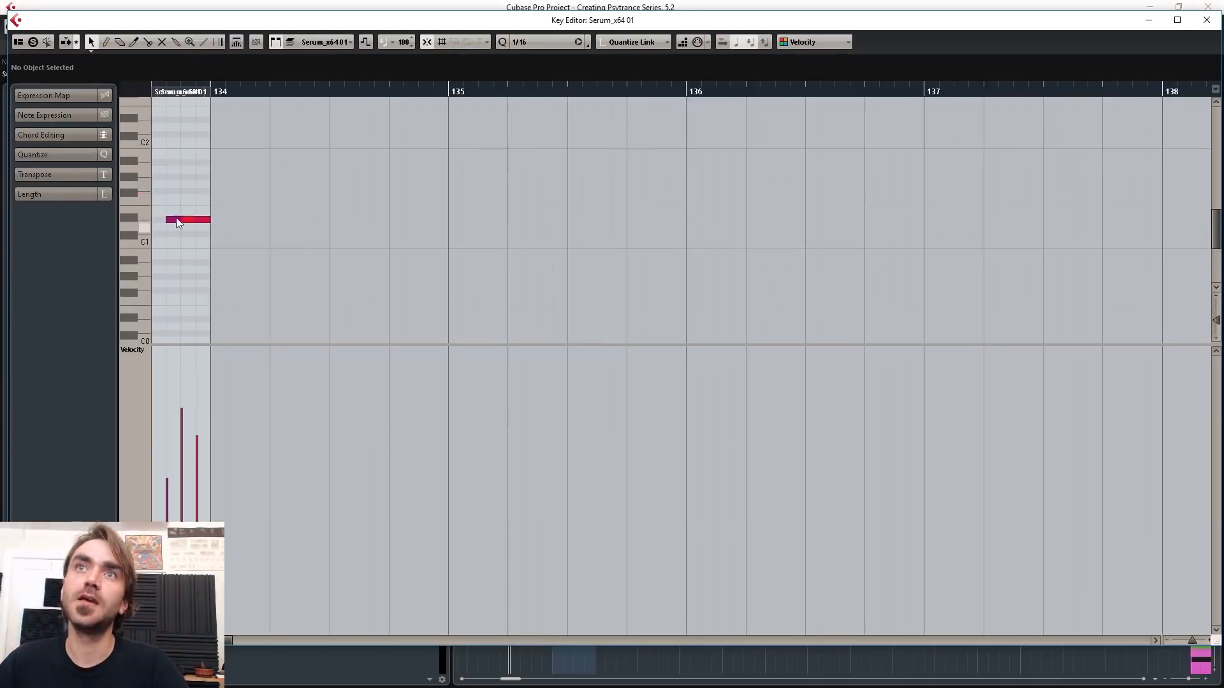
- Raise the last note of the green bass slice on bar 133's fourth beat to A#1 and close the Key Editor
left_click(207, 220)
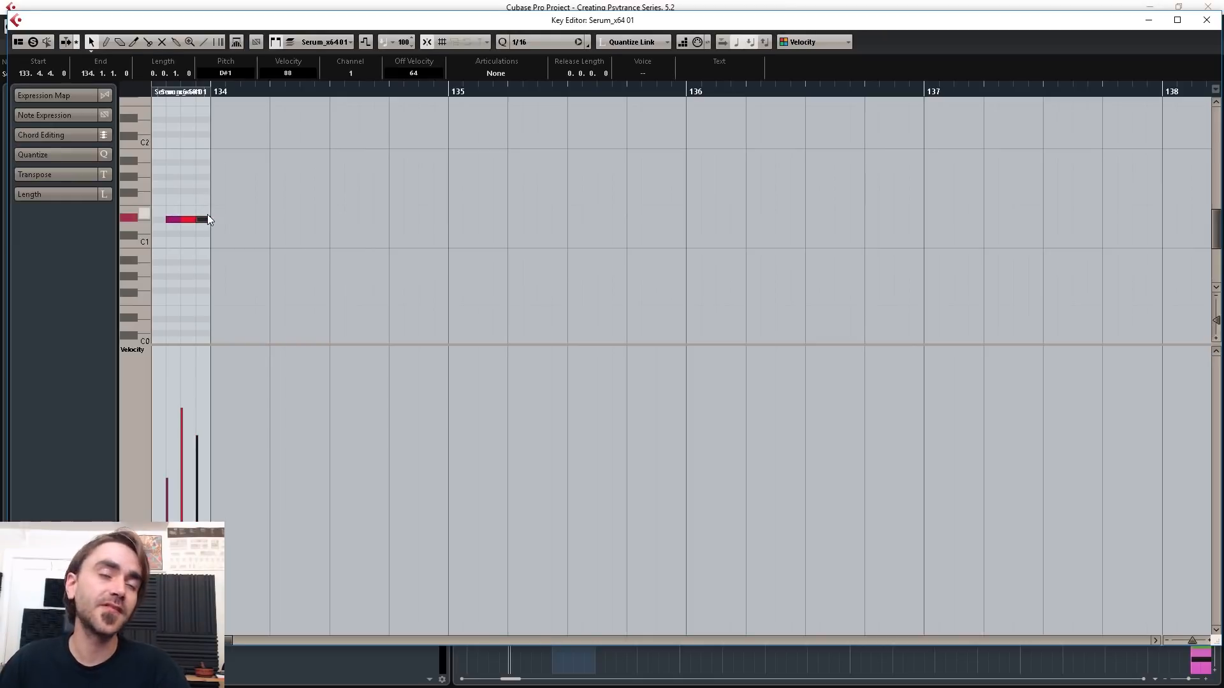
key("Up")
key("Up")
key("Up")
key("Up")
key("Up")
key("Up")
key("Up")
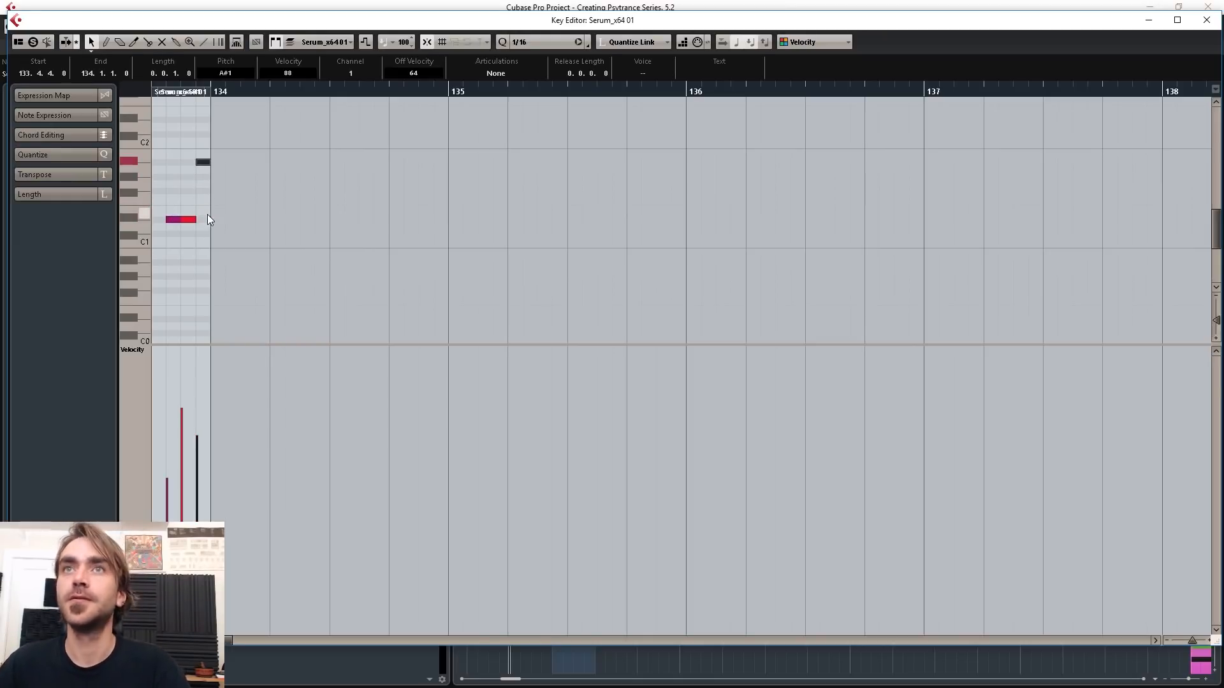
left_click(1207, 20)
- Replace the bass slices at bar 133 with the eight varied color-coded slices from bar 129
scroll(724, 328, "down", 4)
left_click(827, 332)
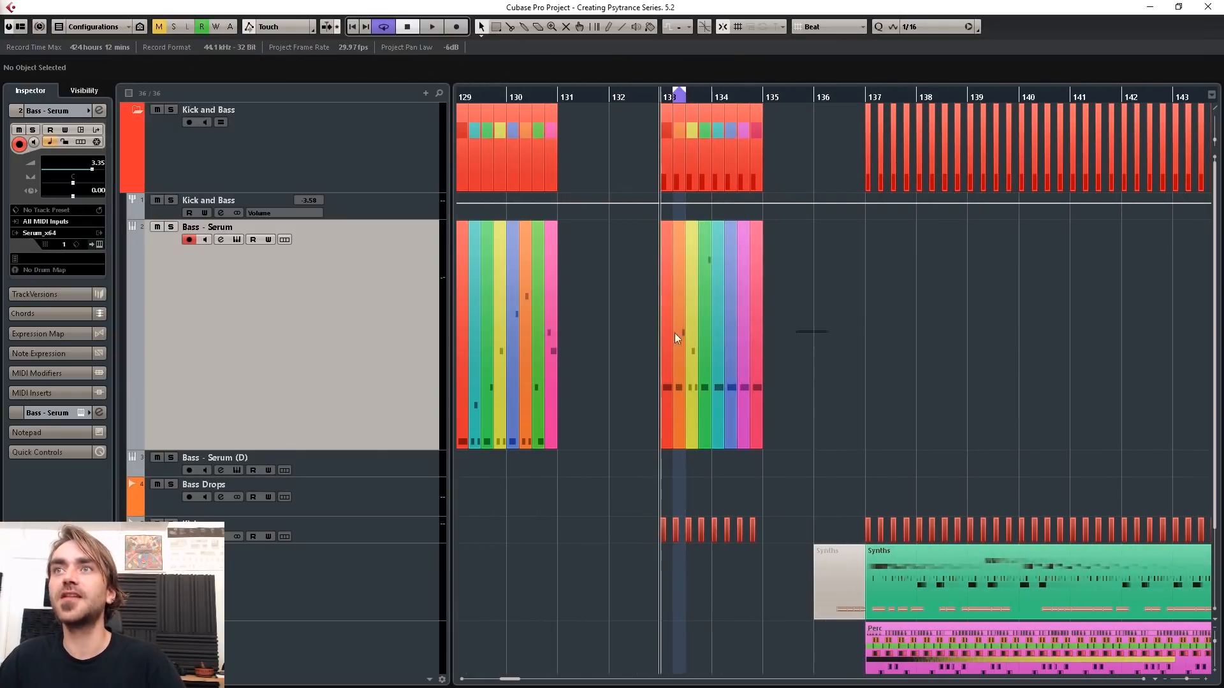
key("Delete")
left_click_drag(675, 333, 816, 413)
scroll(819, 459, "up", 3)
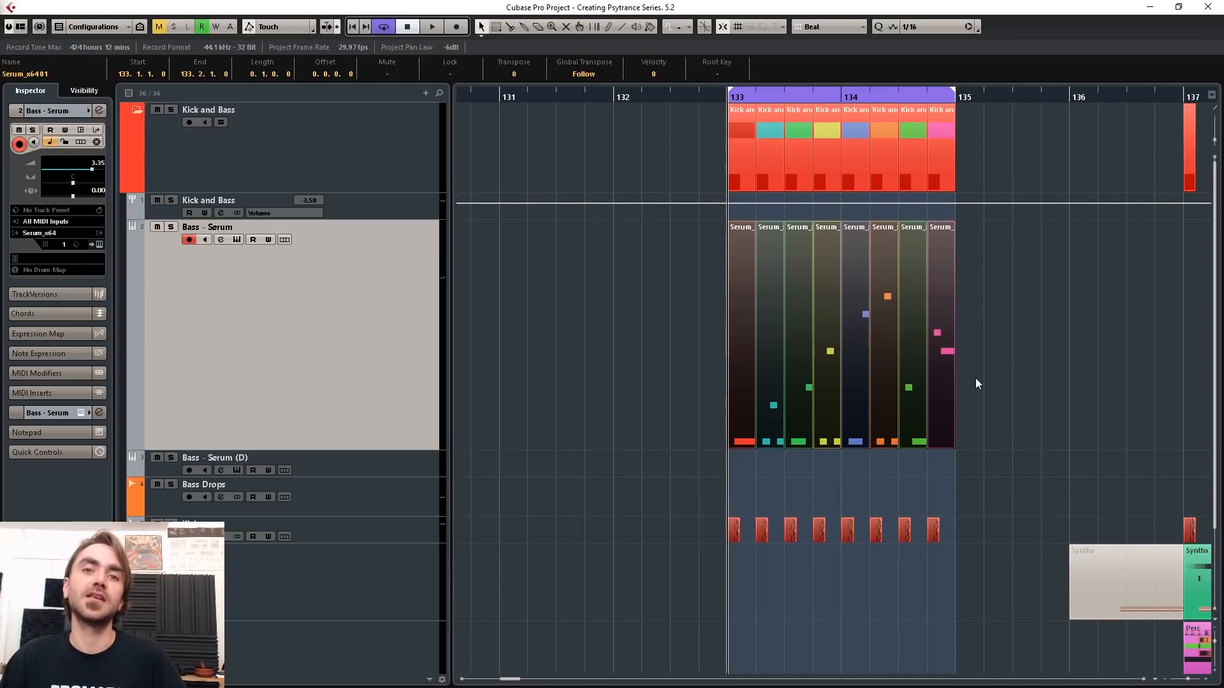
scroll(967, 381, "down", 1)
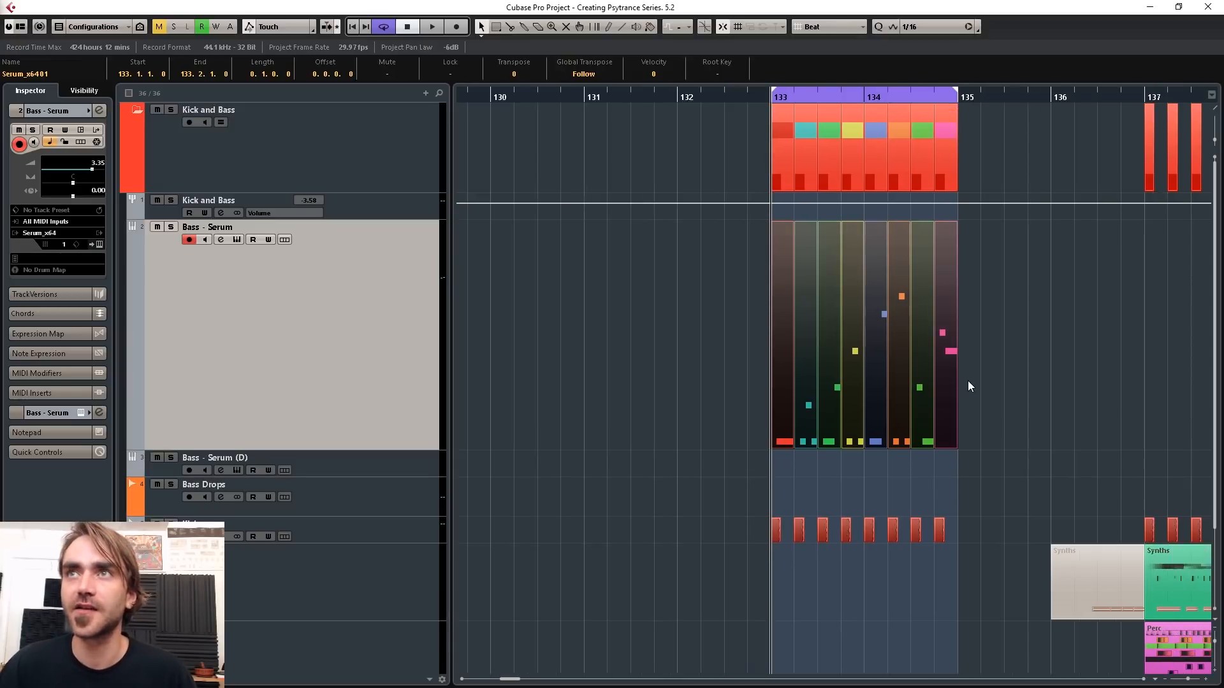
scroll(943, 389, "up", 3)
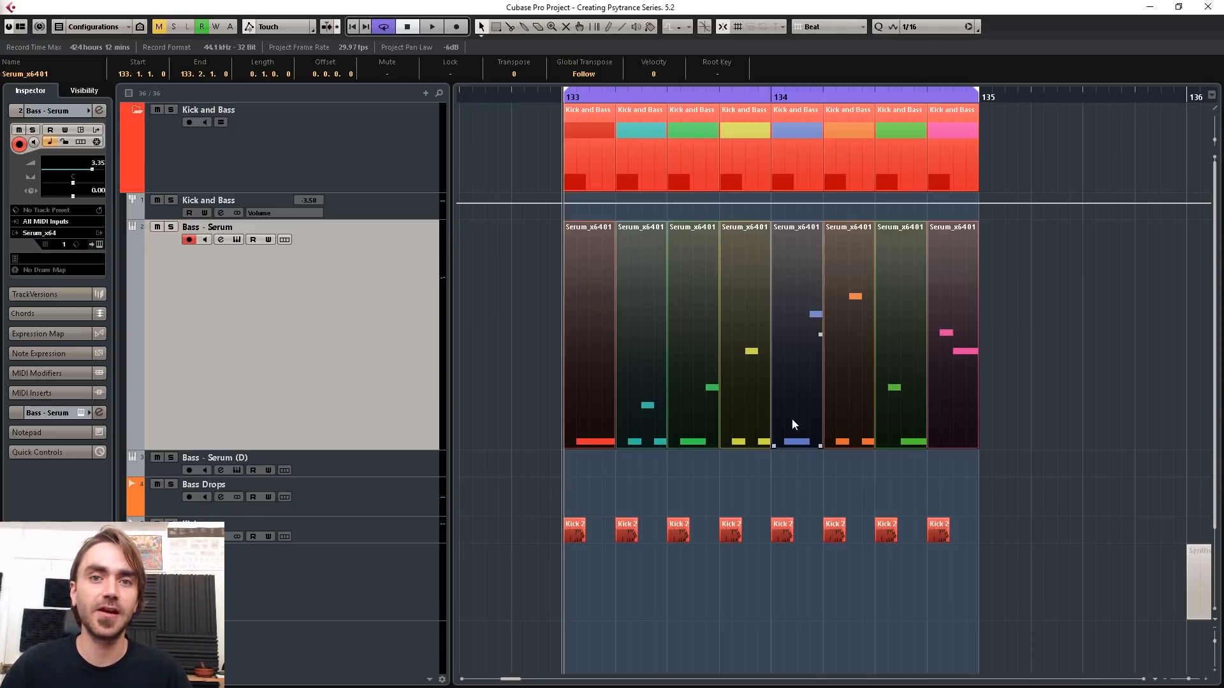
- Move the two-bar loop range so it covers bars 137 and 138
scroll(784, 419, "down", 4)
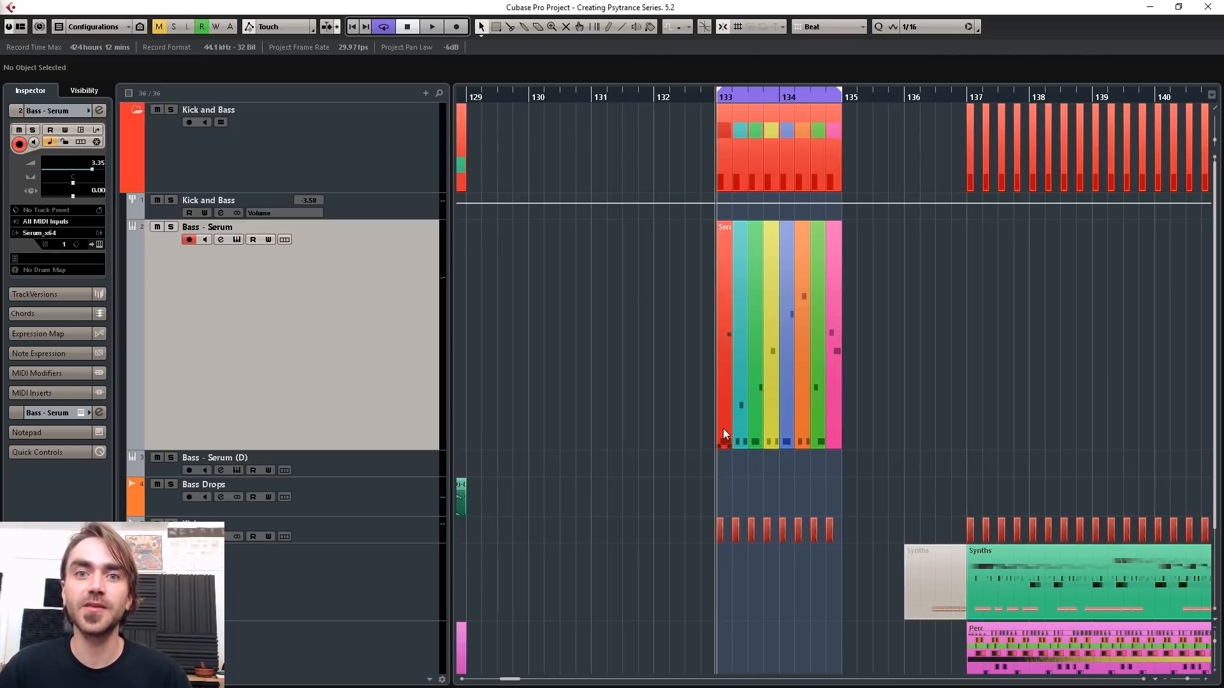
left_click(723, 428)
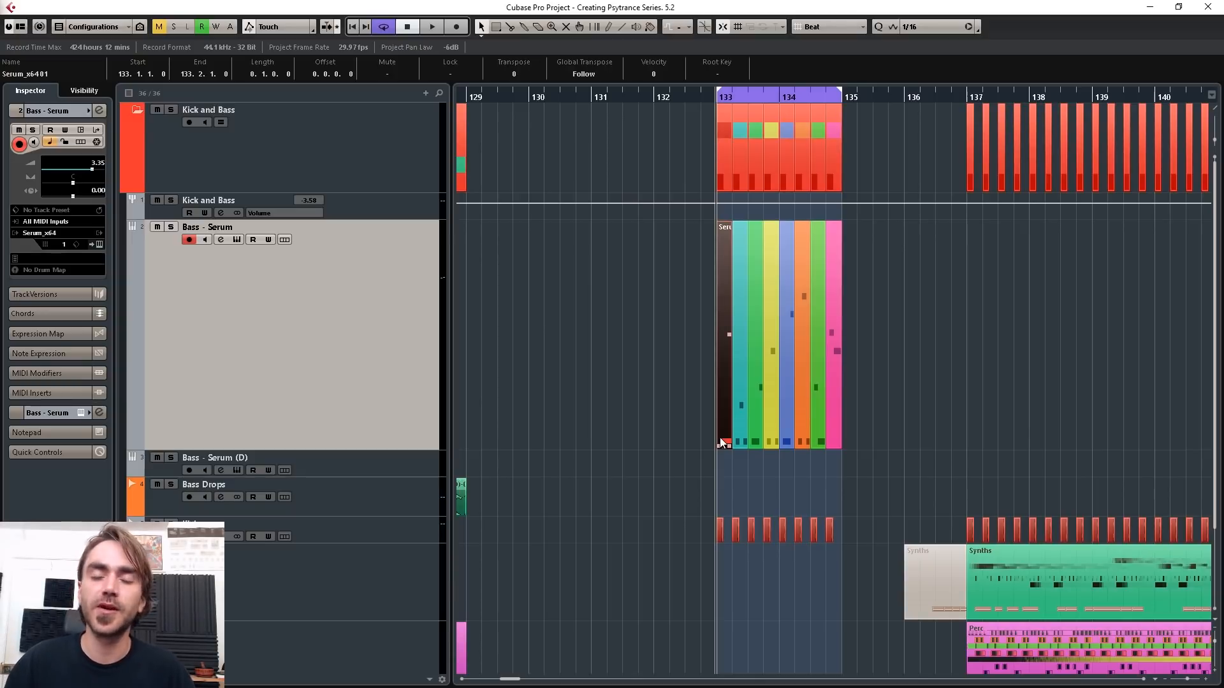
scroll(897, 451, "down", 5)
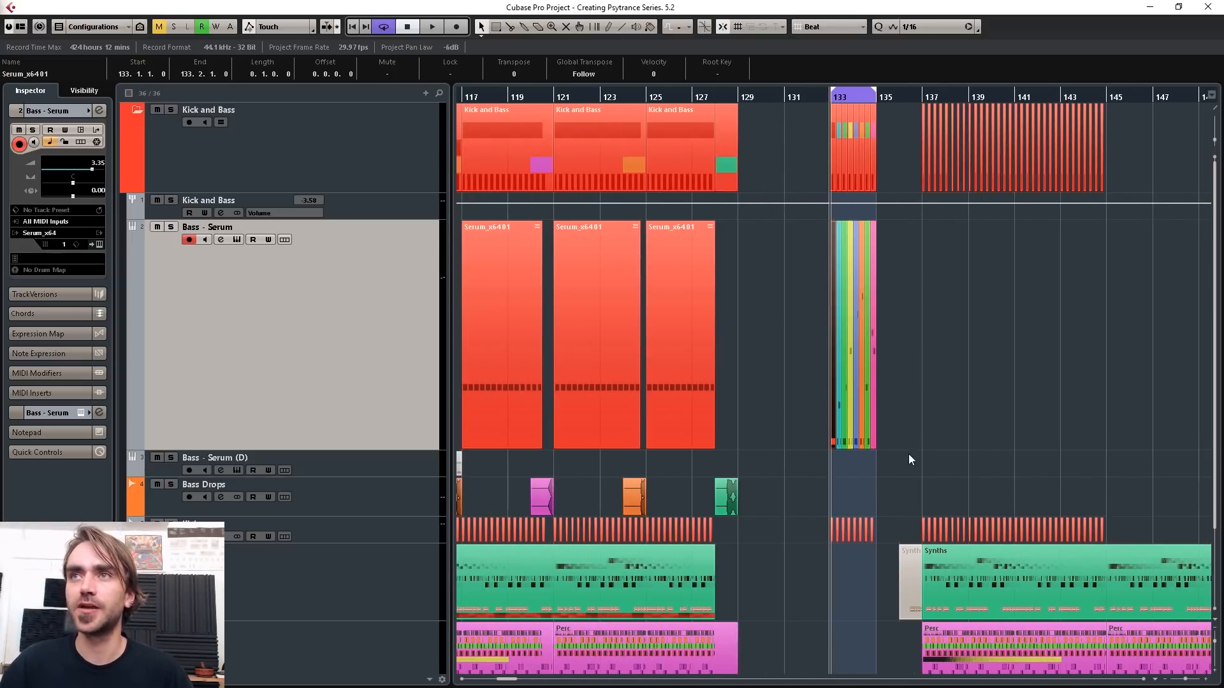
scroll(908, 454, "right", 2)
scroll(676, 419, "up", 6)
scroll(677, 383, "right", 3)
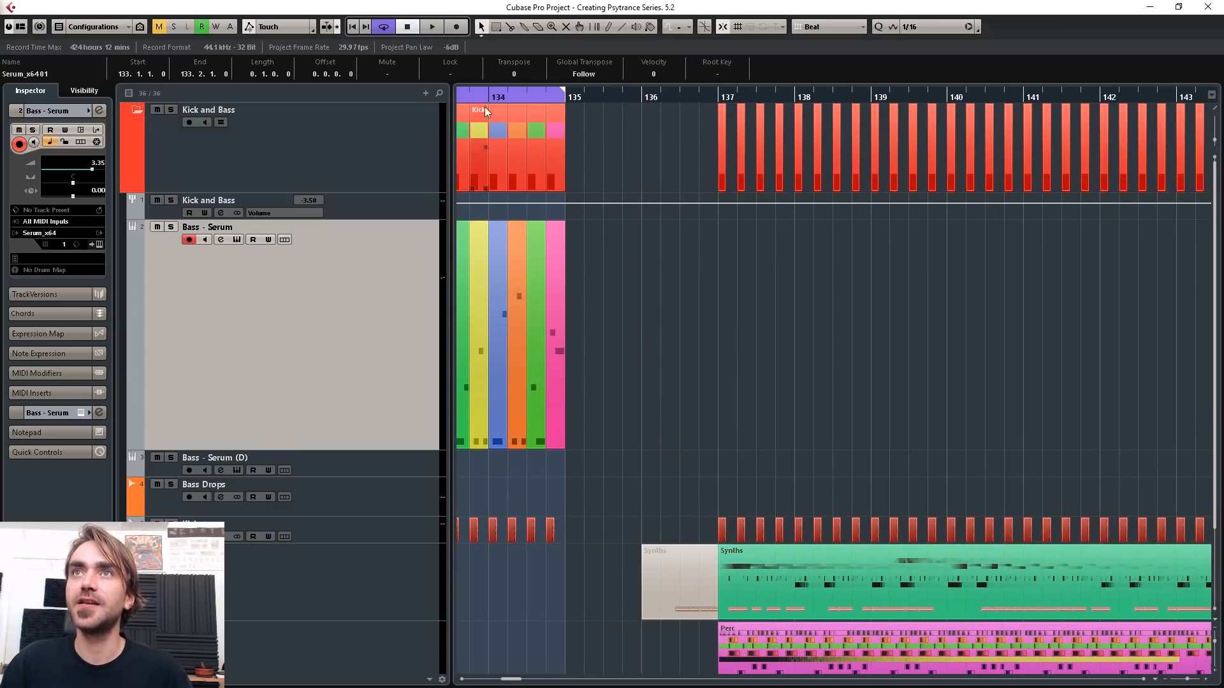
left_click_drag(546, 97, 806, 97)
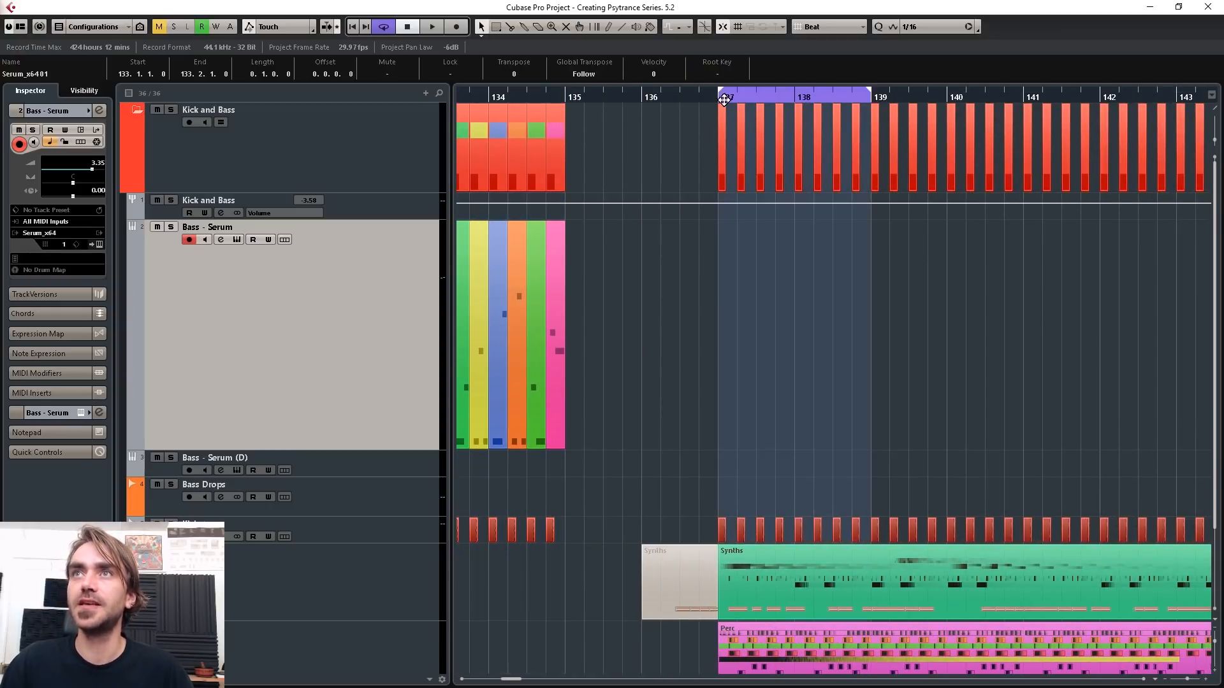
left_click(721, 98)
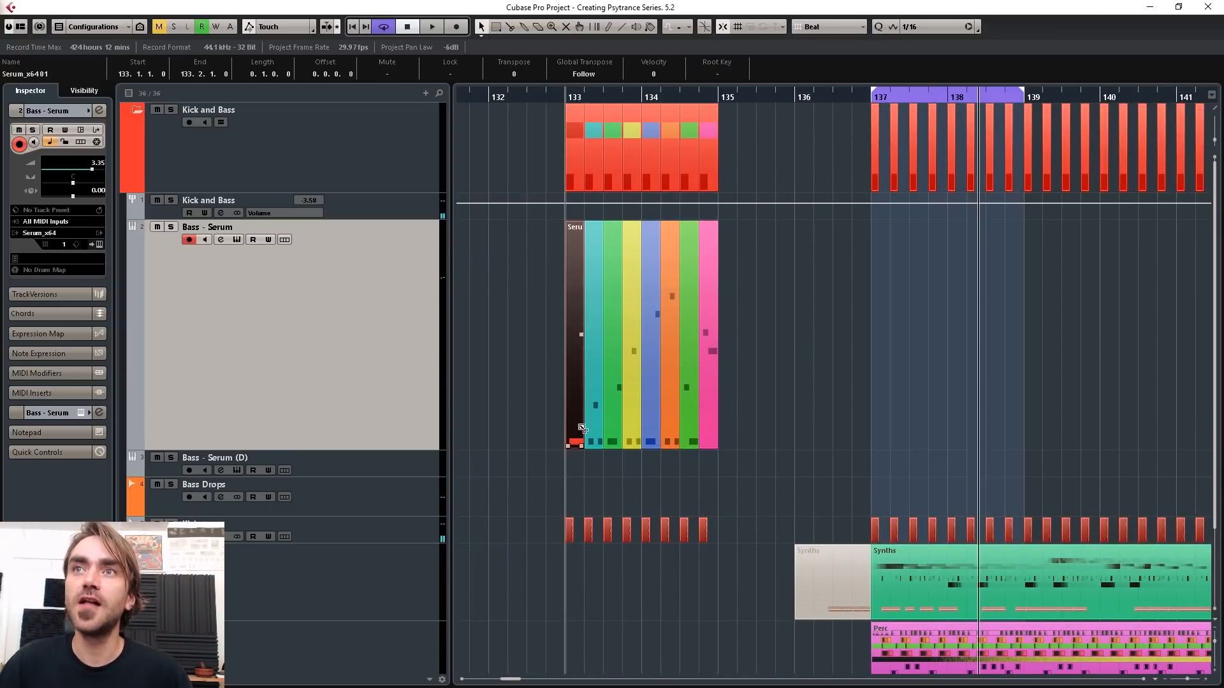
- Try building a bass pattern at bar 137 from copies of the red and teal slices, and clear it again
left_click_drag(573, 386, 876, 395)
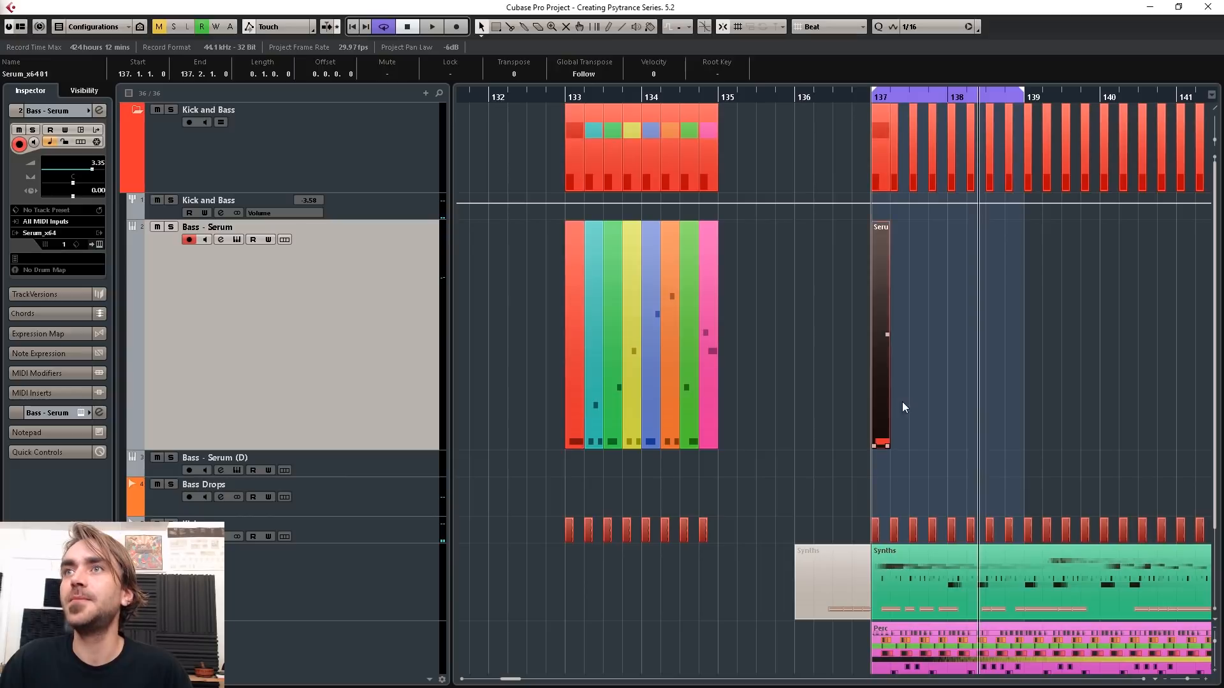
left_click_drag(593, 433, 924, 404)
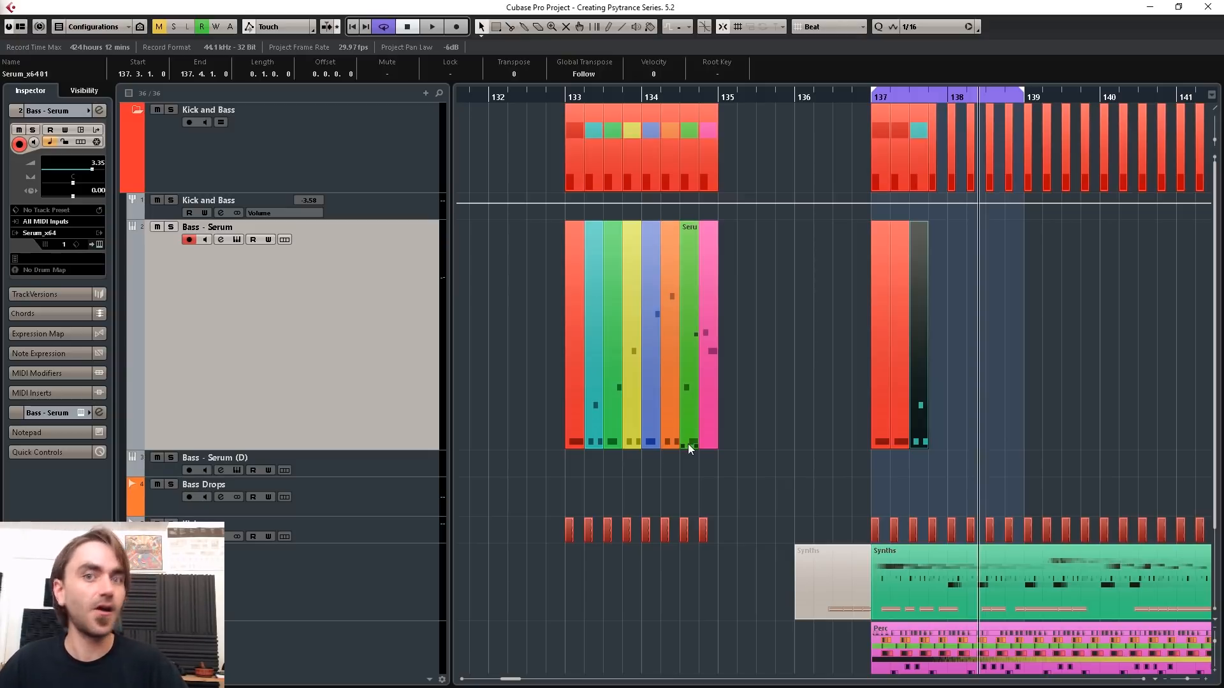
left_click(725, 443)
key("g")
key("g")
key("g")
left_click_drag(718, 471, 620, 400)
key("Delete")
- Move the prepared eight-bar pattern of colored bass slices from beyond bar 154 to start at bar 137, over the kicks
scroll(751, 392, "down", 3)
left_click_drag(1002, 471, 872, 391)
scroll(891, 399, "up", 3)
left_click_drag(891, 399, 472, 405)
scroll(560, 432, "left", 6)
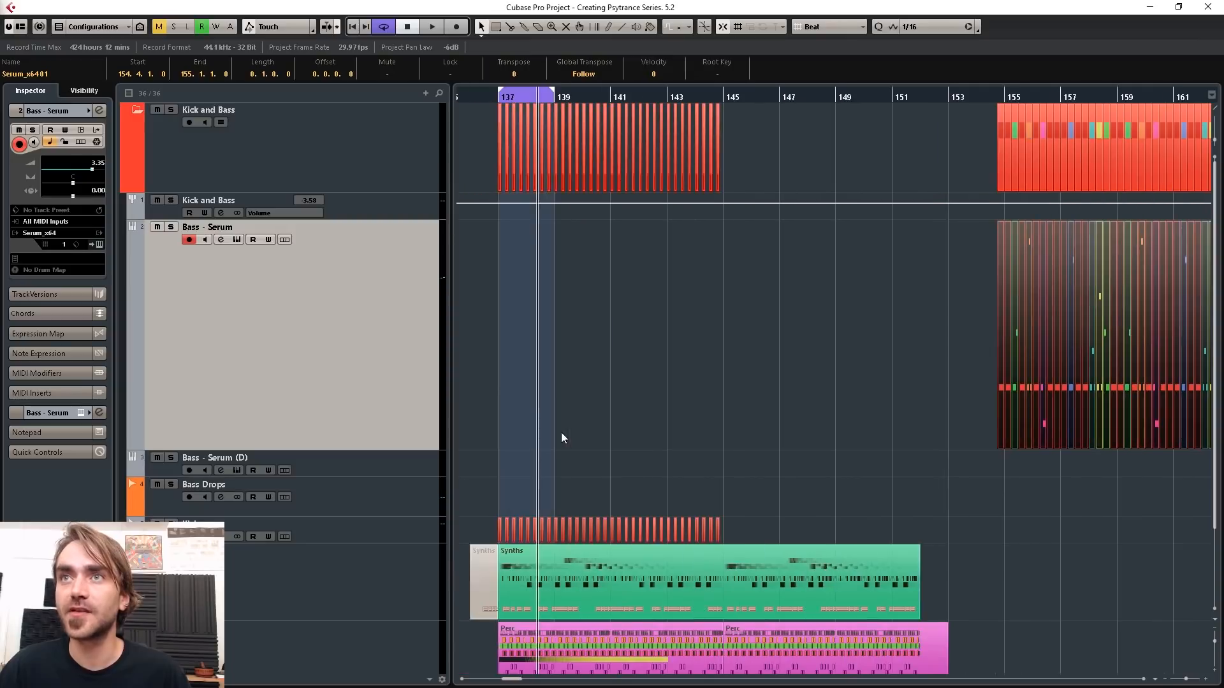
scroll(771, 437, "up", 2)
left_click_drag(1116, 433, 527, 407)
scroll(528, 407, "left", 1)
scroll(527, 407, "left", 3)
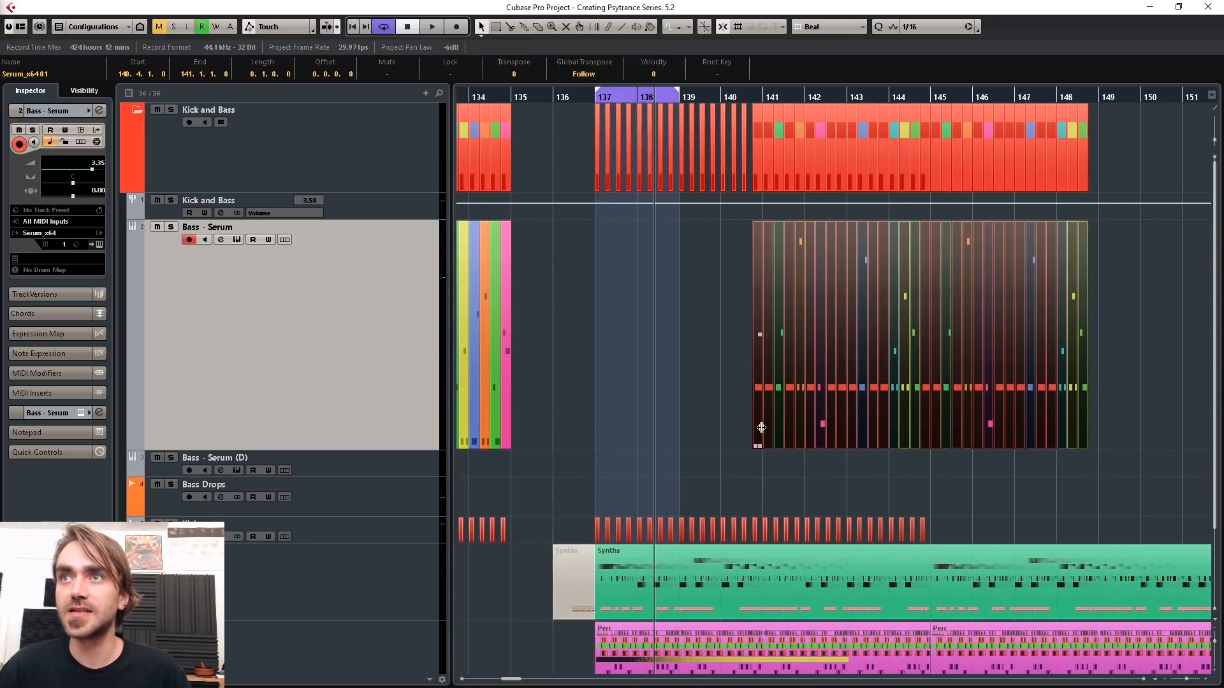
left_click_drag(660, 420, 602, 411)
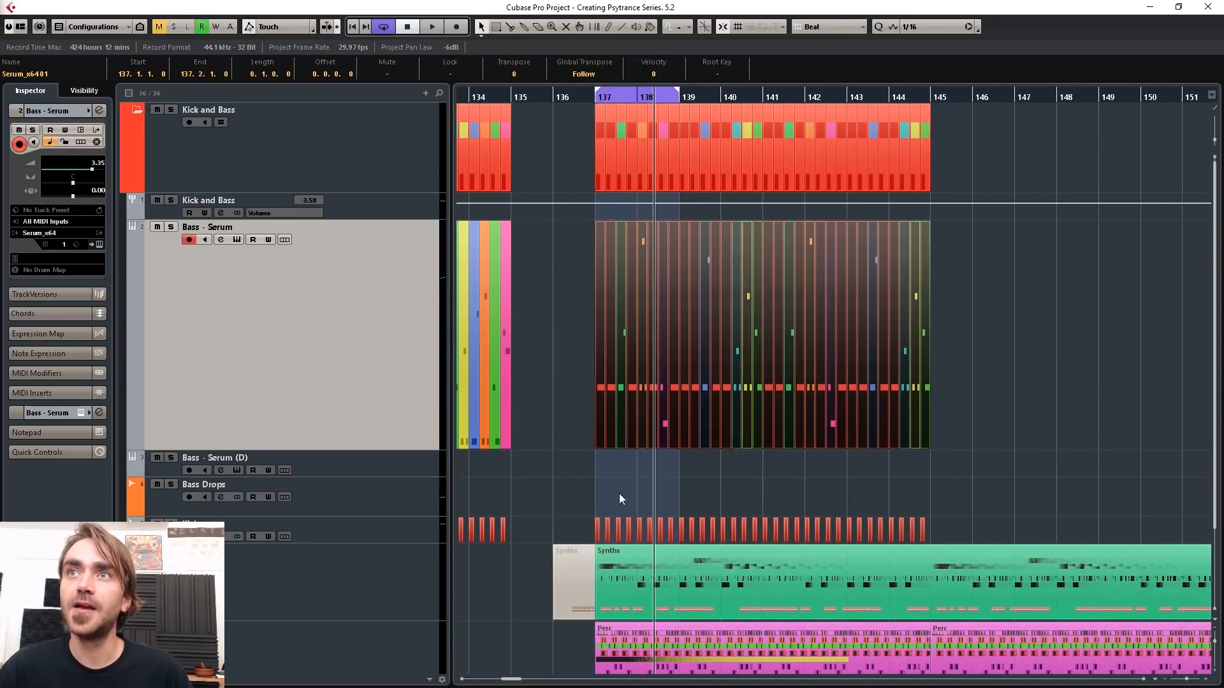
- Compare the arranged slice pattern starting at bar 137 with the source slices at bar 133
left_click(618, 494)
scroll(601, 409, "up", 3)
scroll(674, 446, "down", 2)
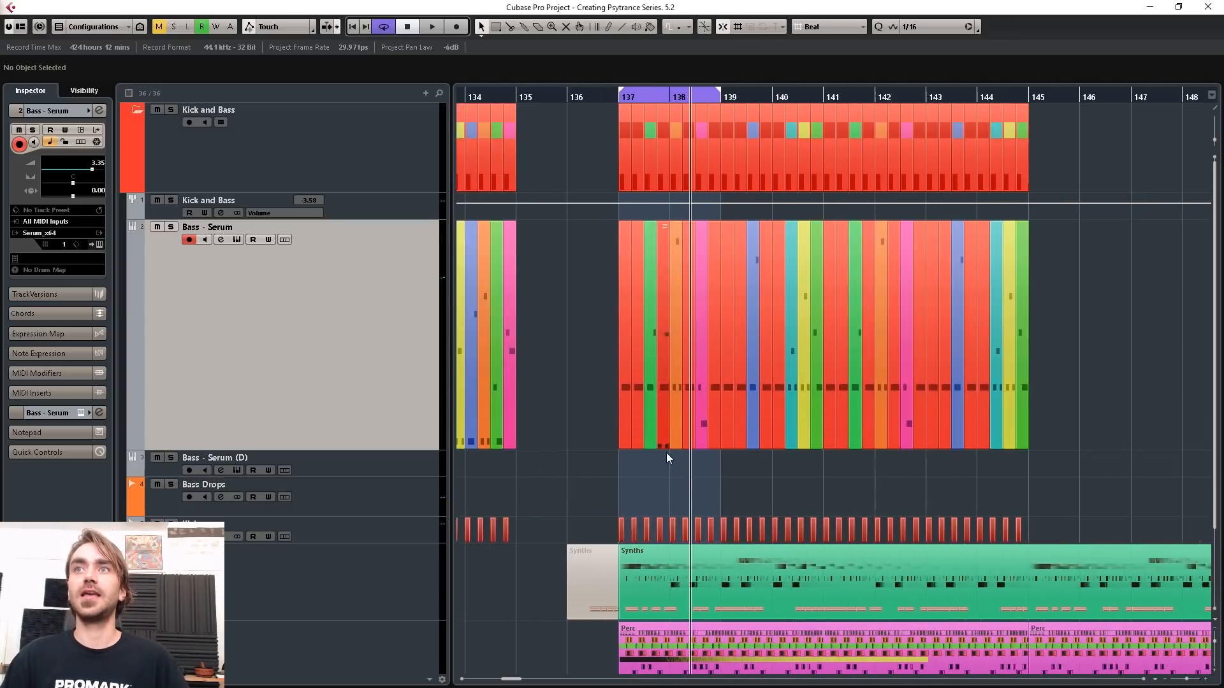
scroll(675, 437, "left", 3)
left_click(573, 401)
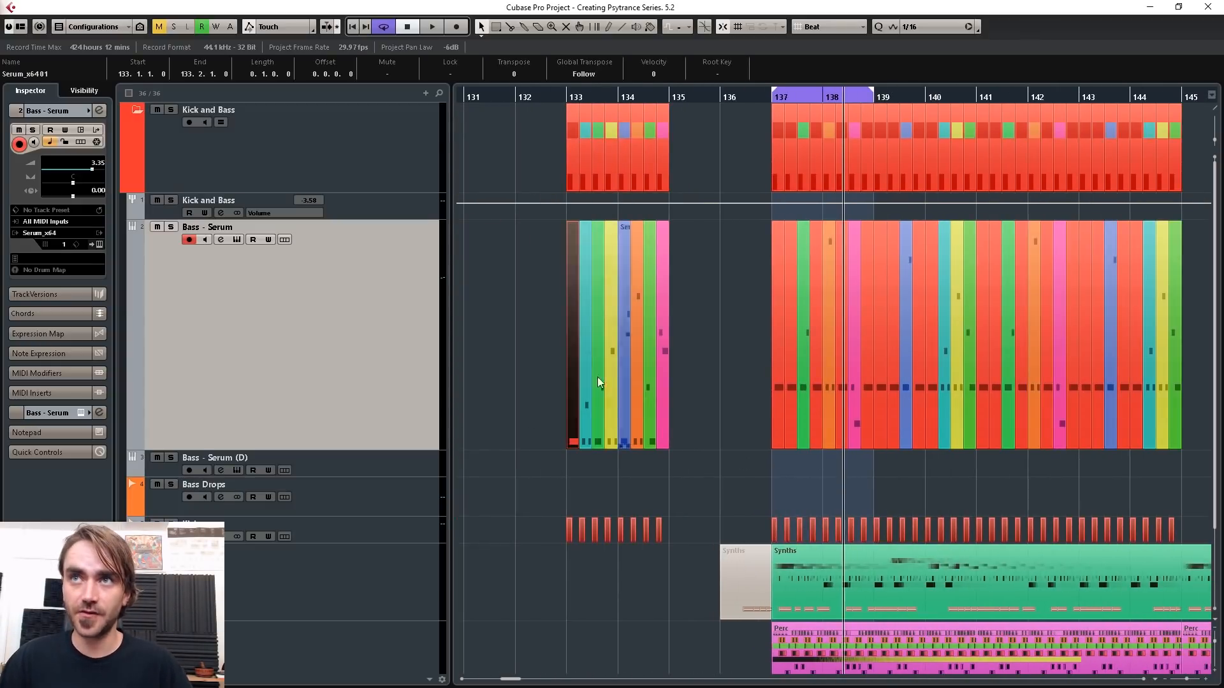
scroll(782, 418, "up", 2)
scroll(850, 433, "right", 3)
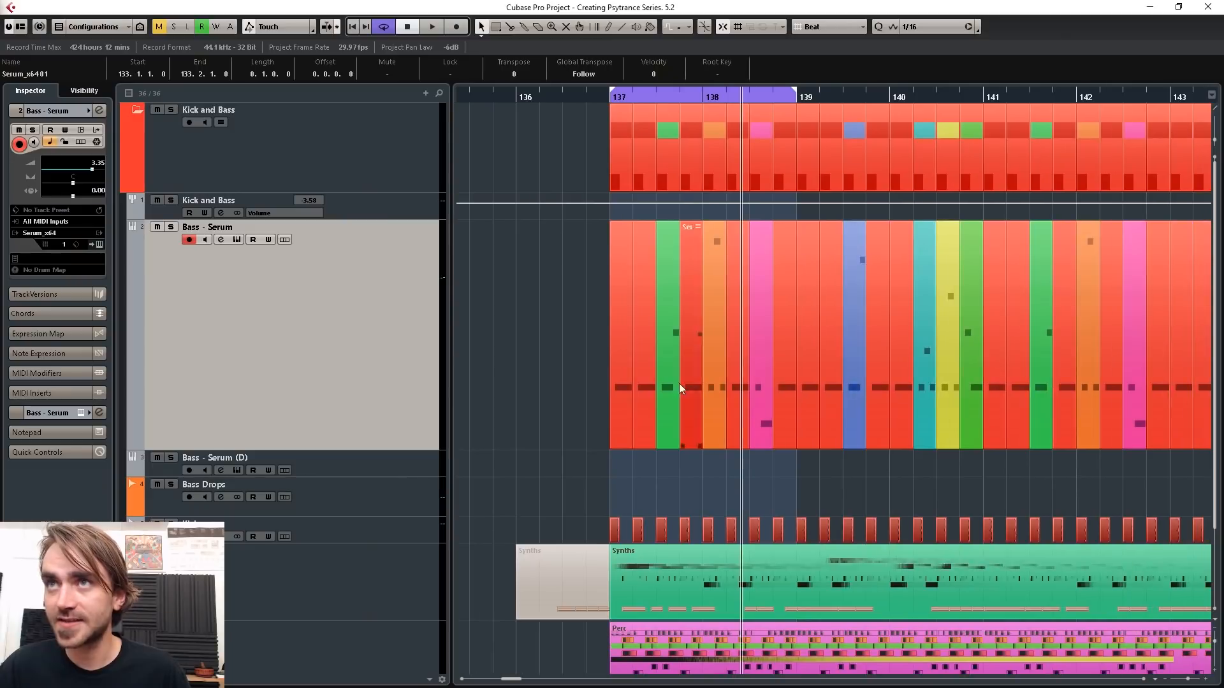
scroll(853, 396, "down", 2)
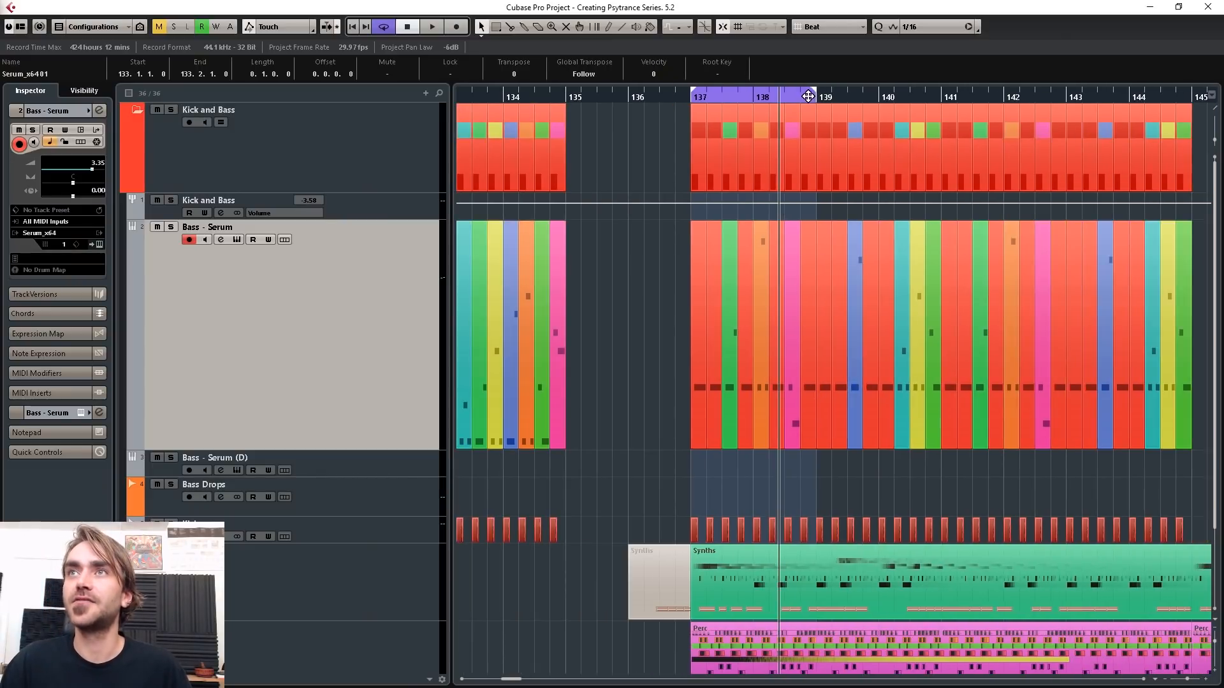
- Extend the loop range to cover bars 137 through 140
left_click_drag(834, 99, 950, 98)
scroll(776, 492, "right", 3)
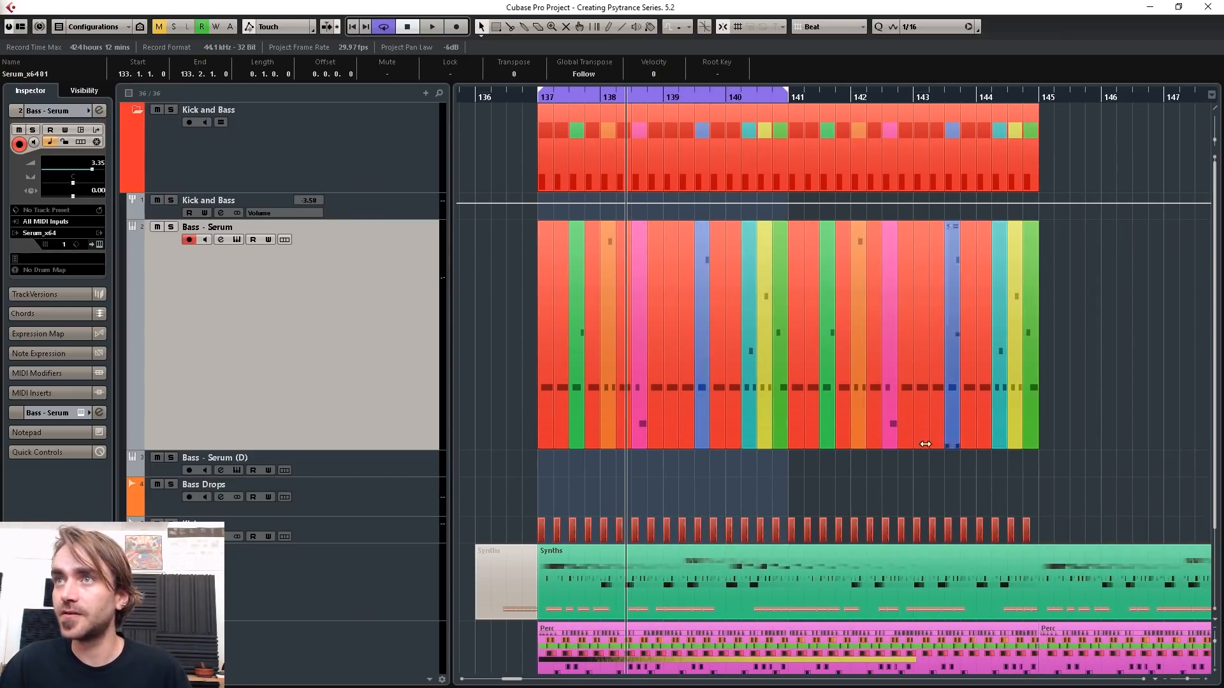
left_click(777, 492)
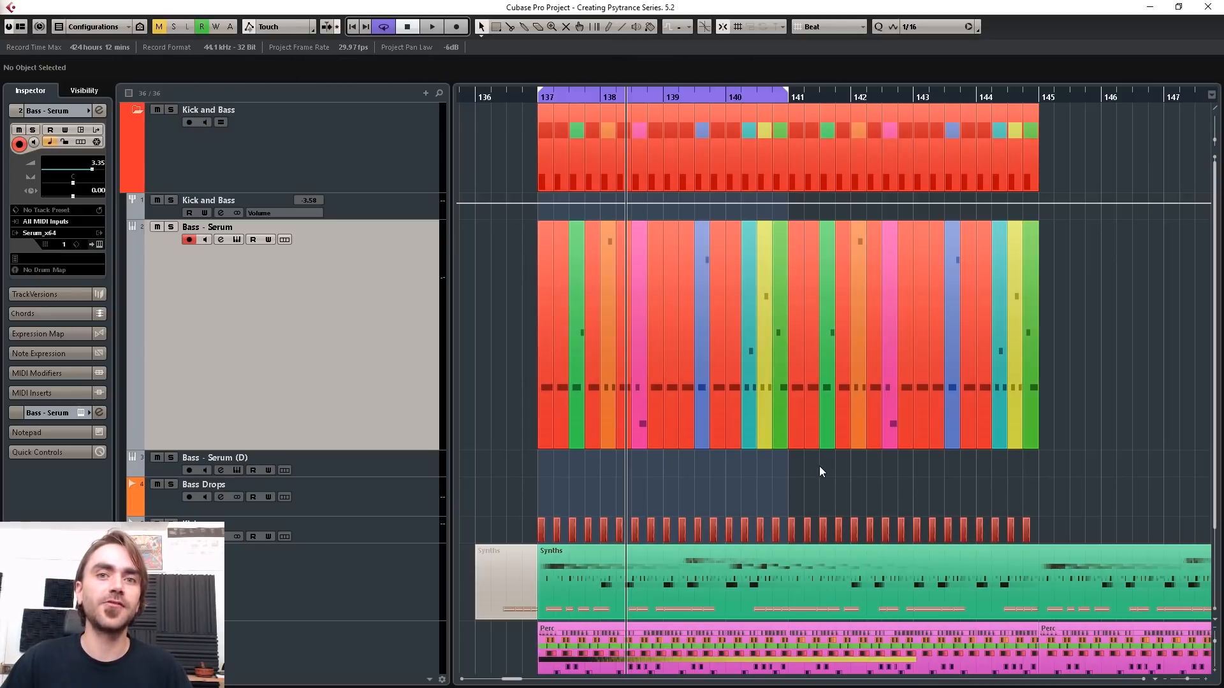
- Try moving the green bass slice on bar 140's last beat to before bar 137, and undo it
left_click(778, 434)
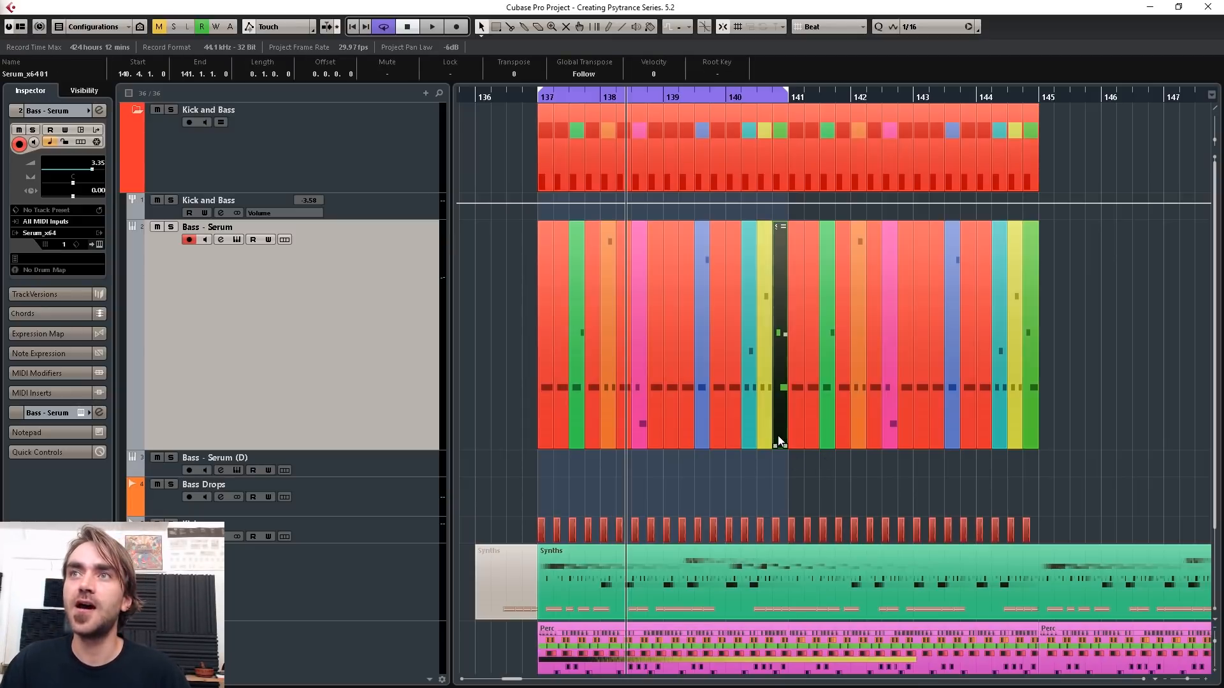
left_click(802, 494)
left_click(780, 427)
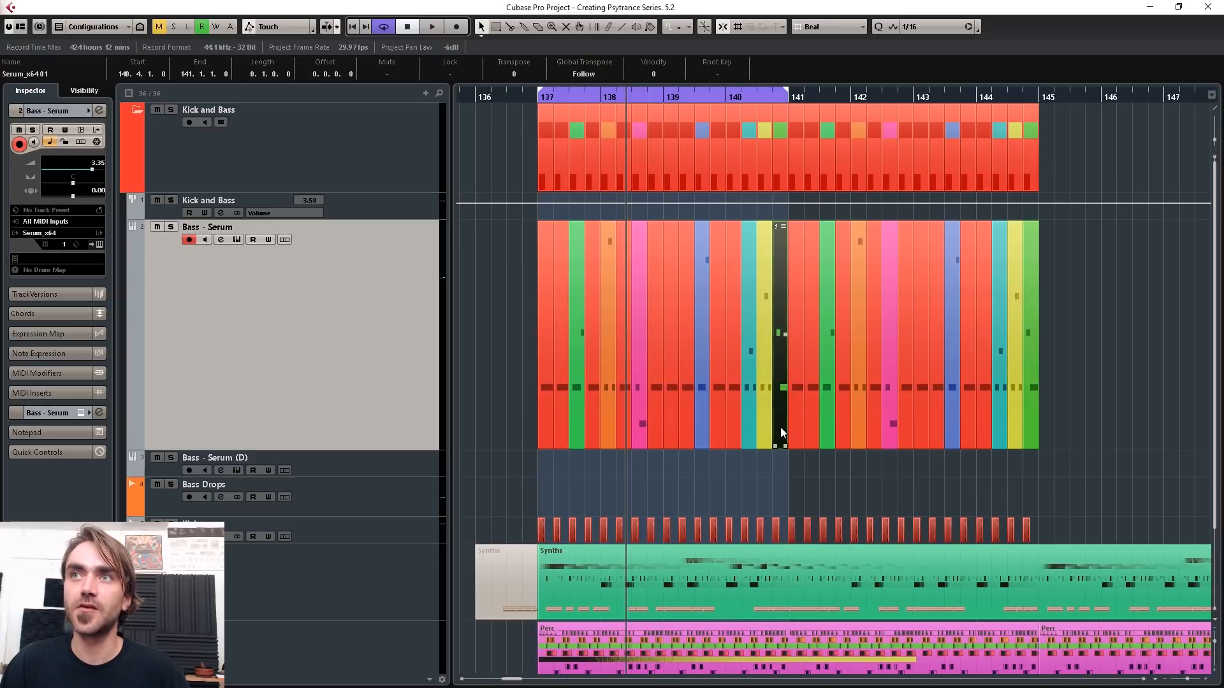
left_click_drag(780, 427, 516, 432)
key("ctrl+z")
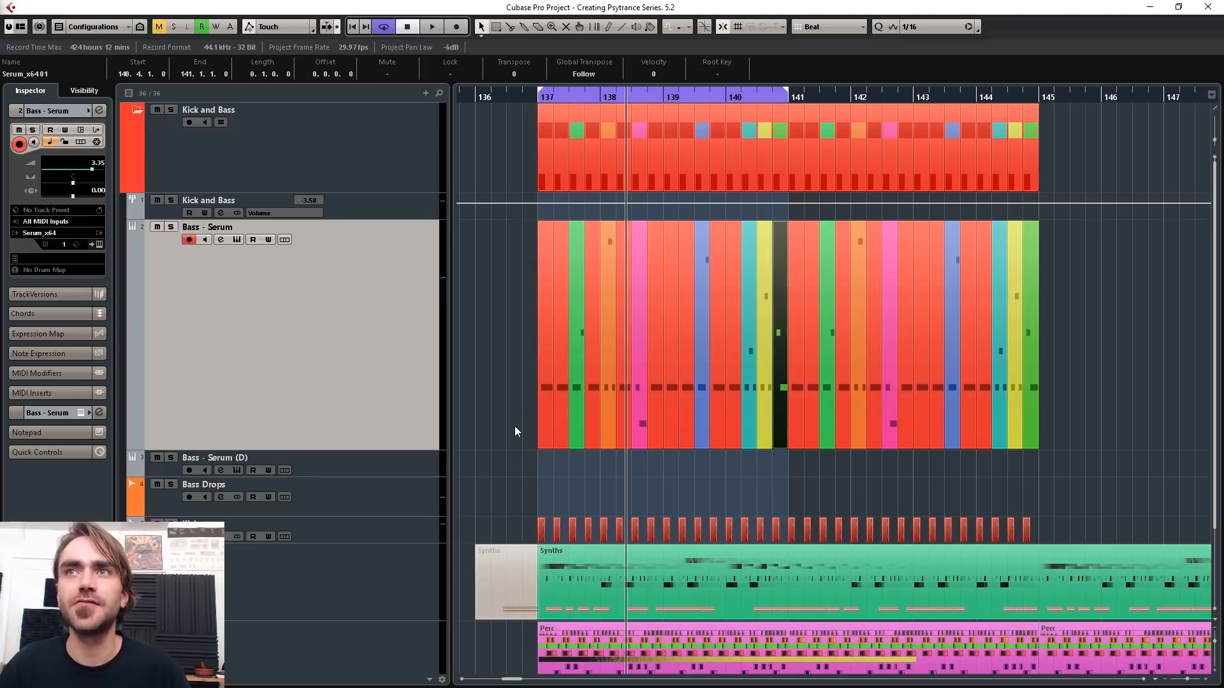
left_click(601, 483)
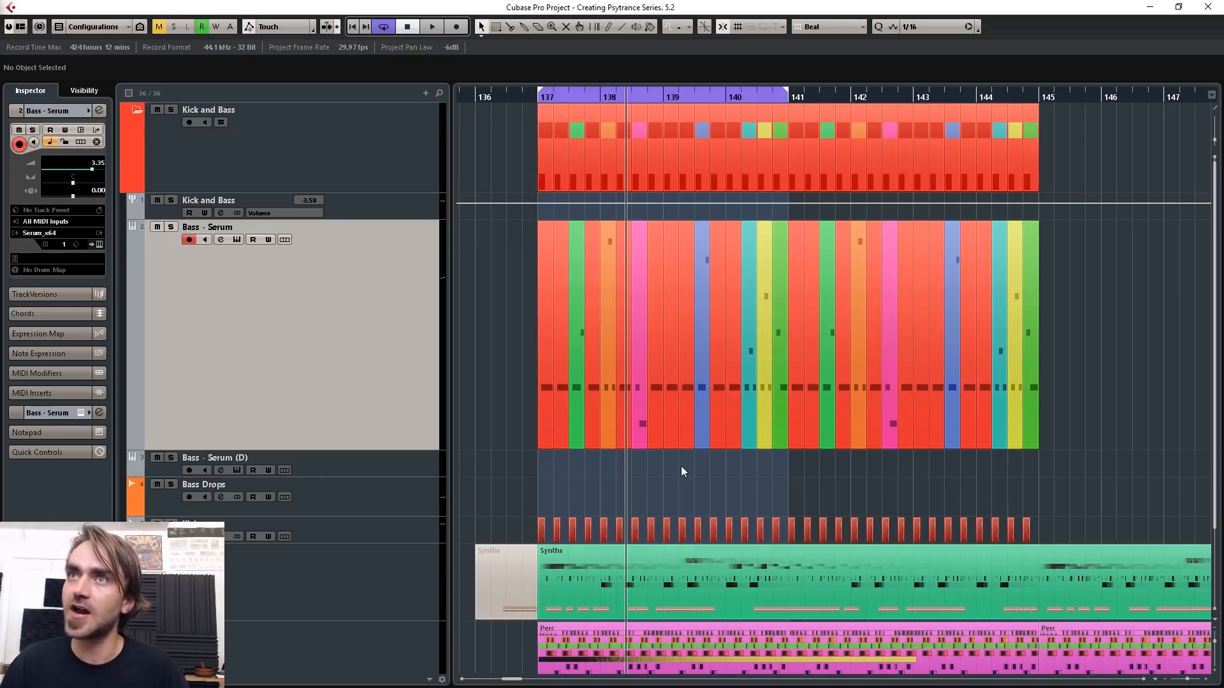
- Try taking the green slice out of bar 137 and the pink slice out of bar 138, and undo it
left_click(573, 429)
left_click_drag(570, 431, 649, 434)
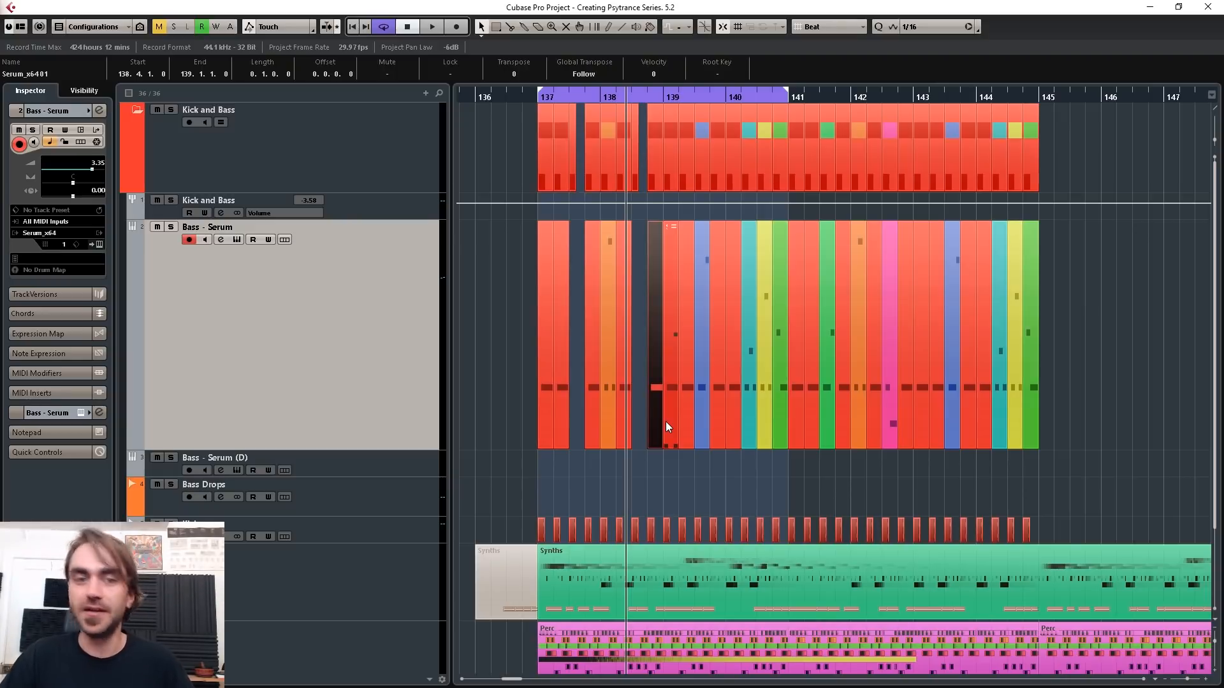
key("ctrl+z")
left_click(668, 471)
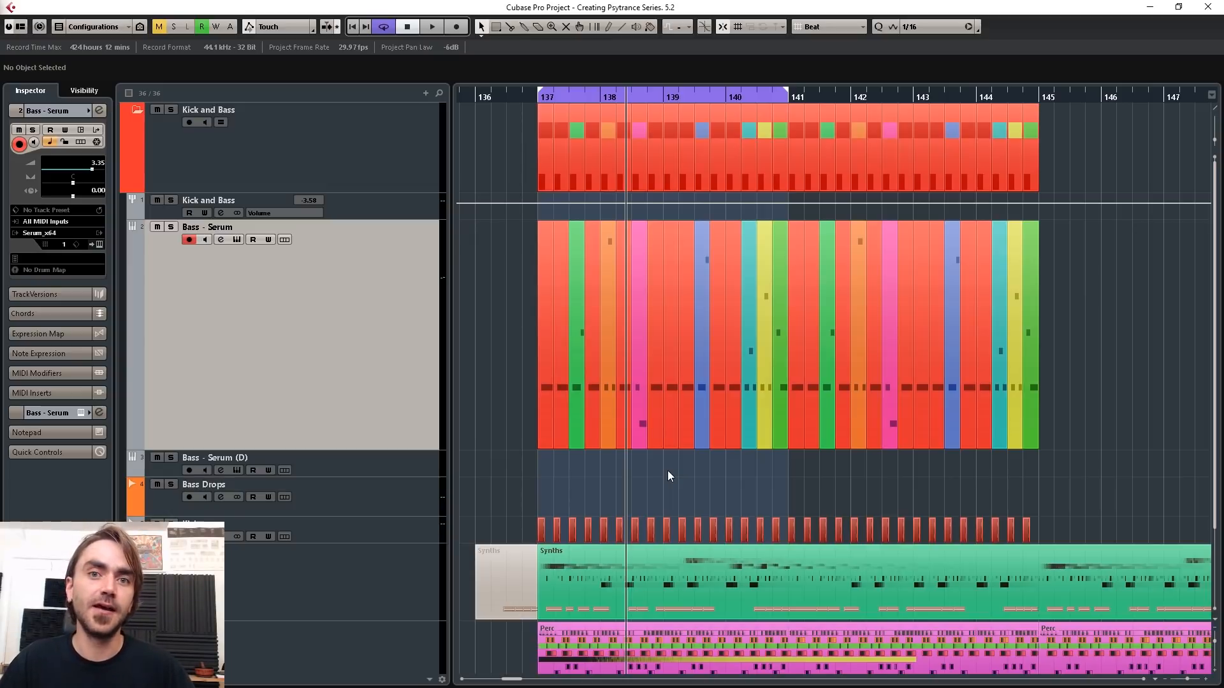
- Extend the loop range to bar 145 and play back the whole eight-bar bass pattern
key("g")
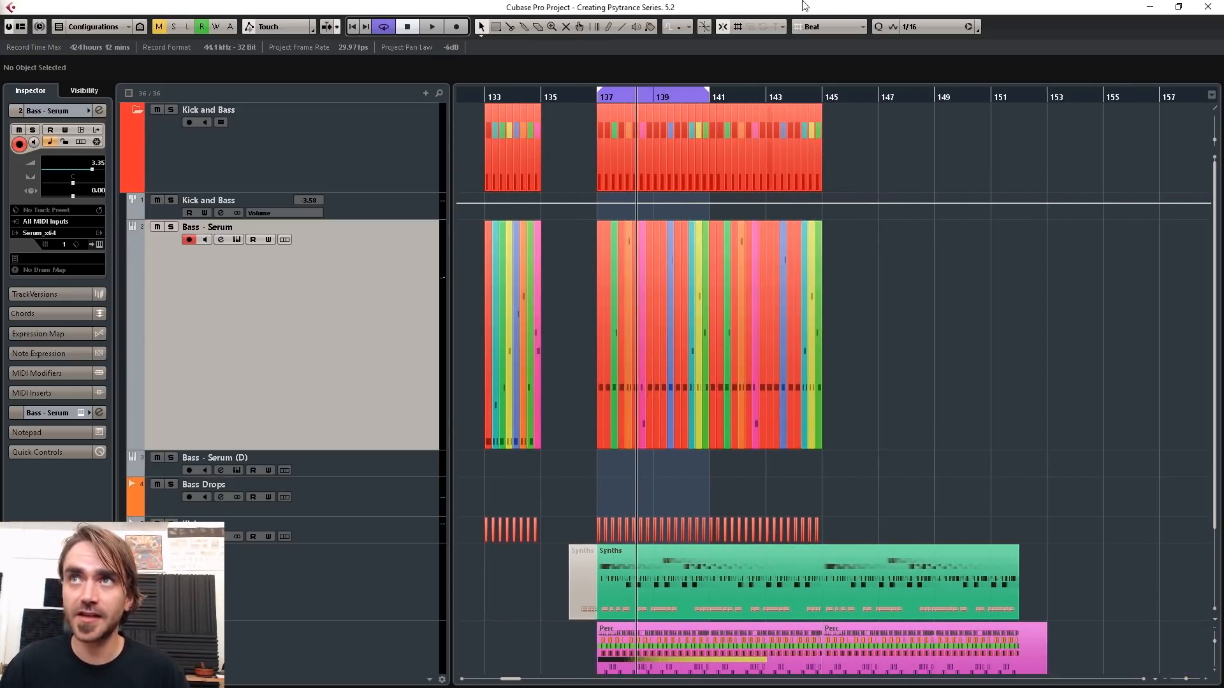
left_click_drag(709, 93, 823, 93)
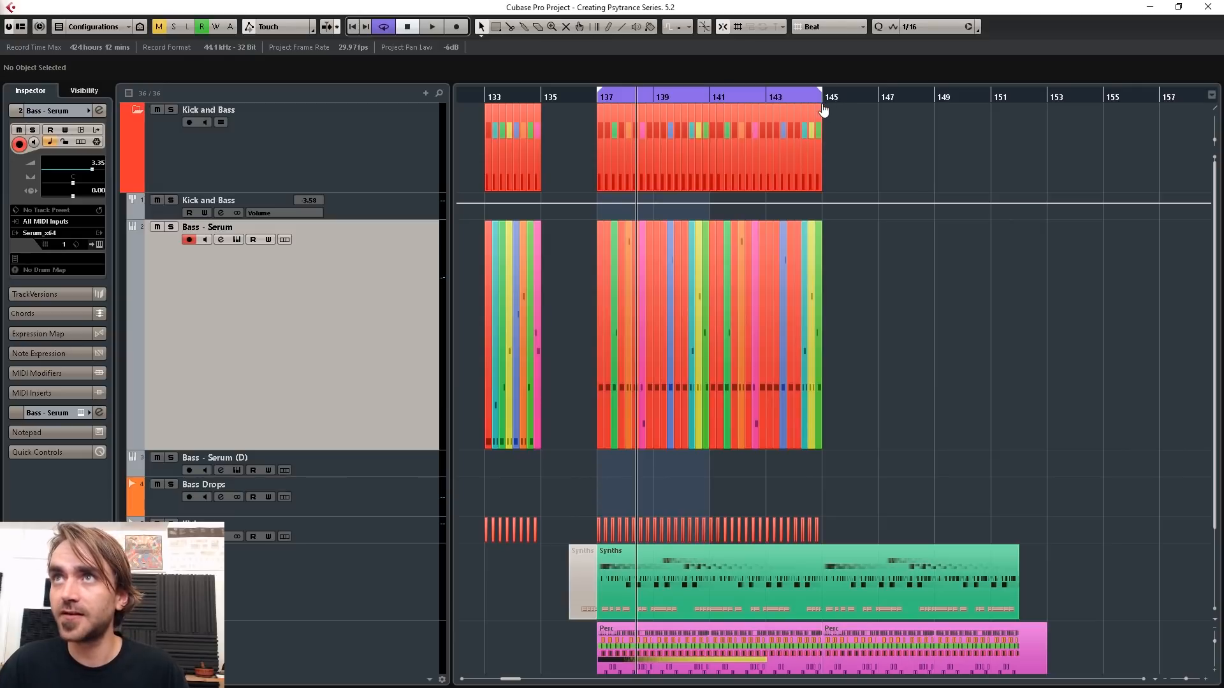
key("h")
key("space")
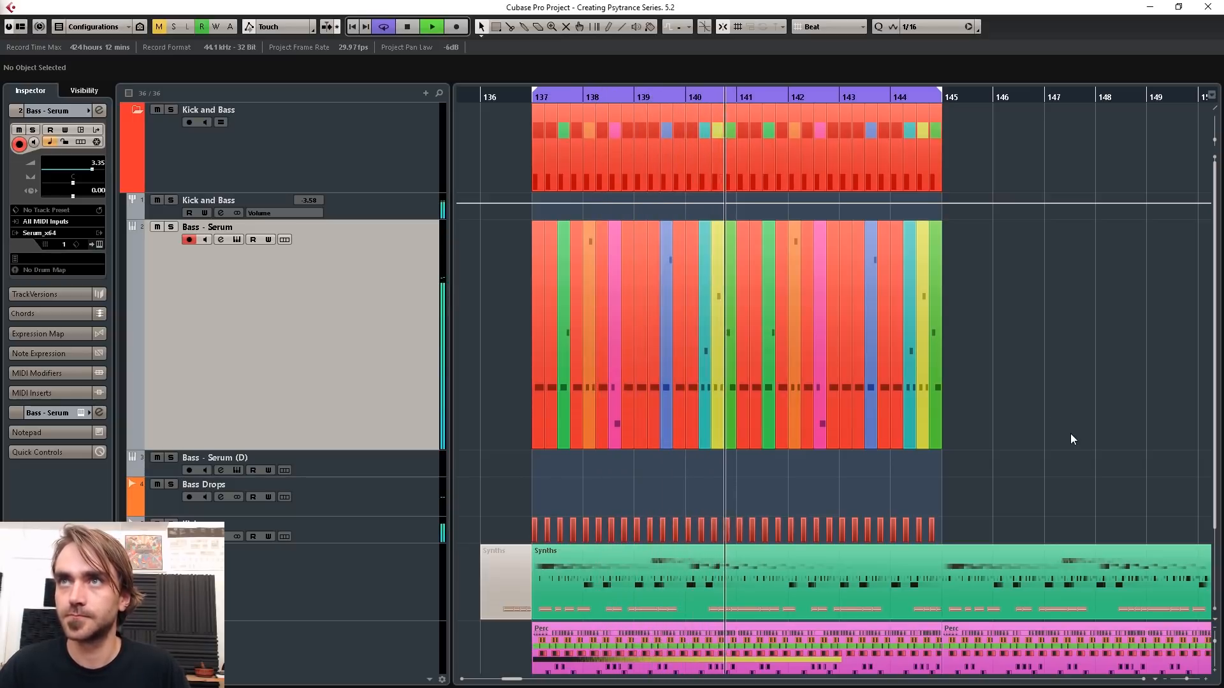
- Unmute the Perc folder track while the bass pattern plays
scroll(1066, 430, "down", 3)
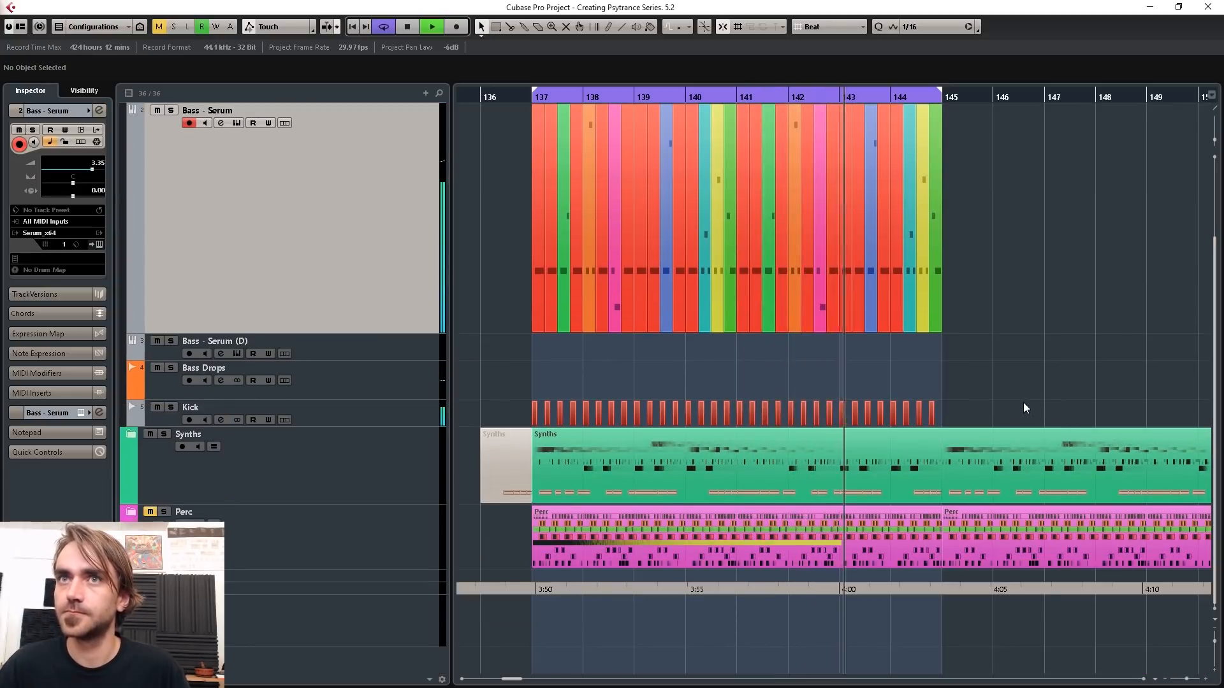
left_click(151, 513)
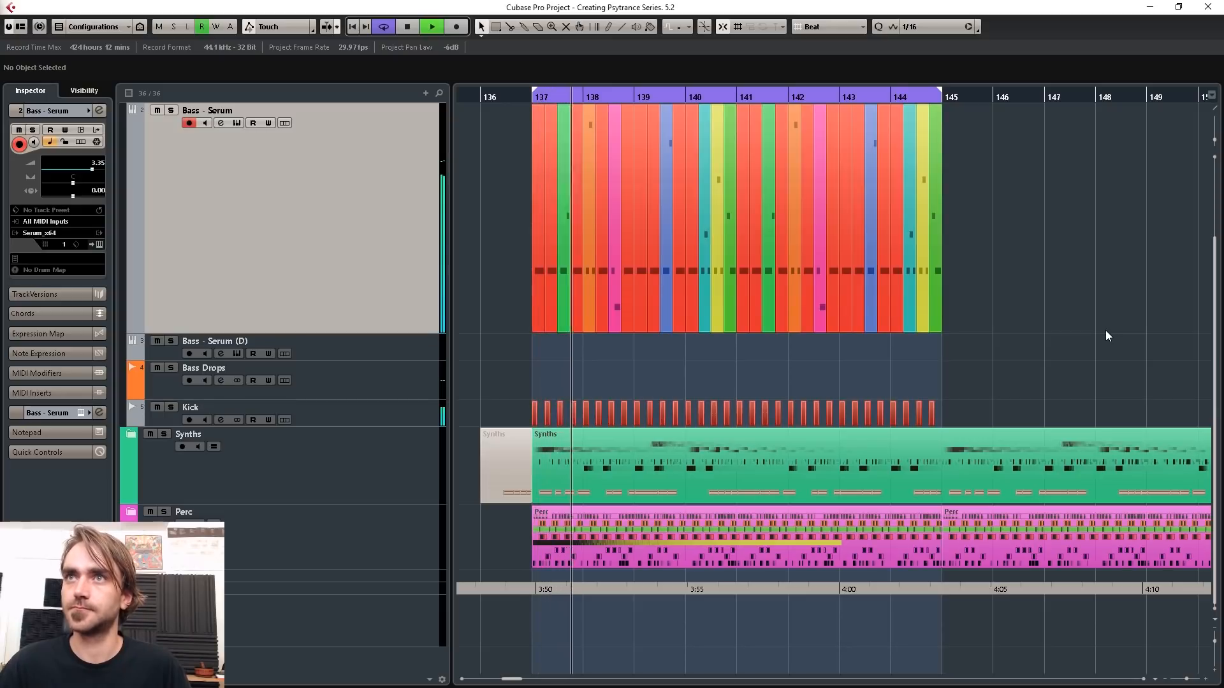
scroll(1055, 341, "up", 2)
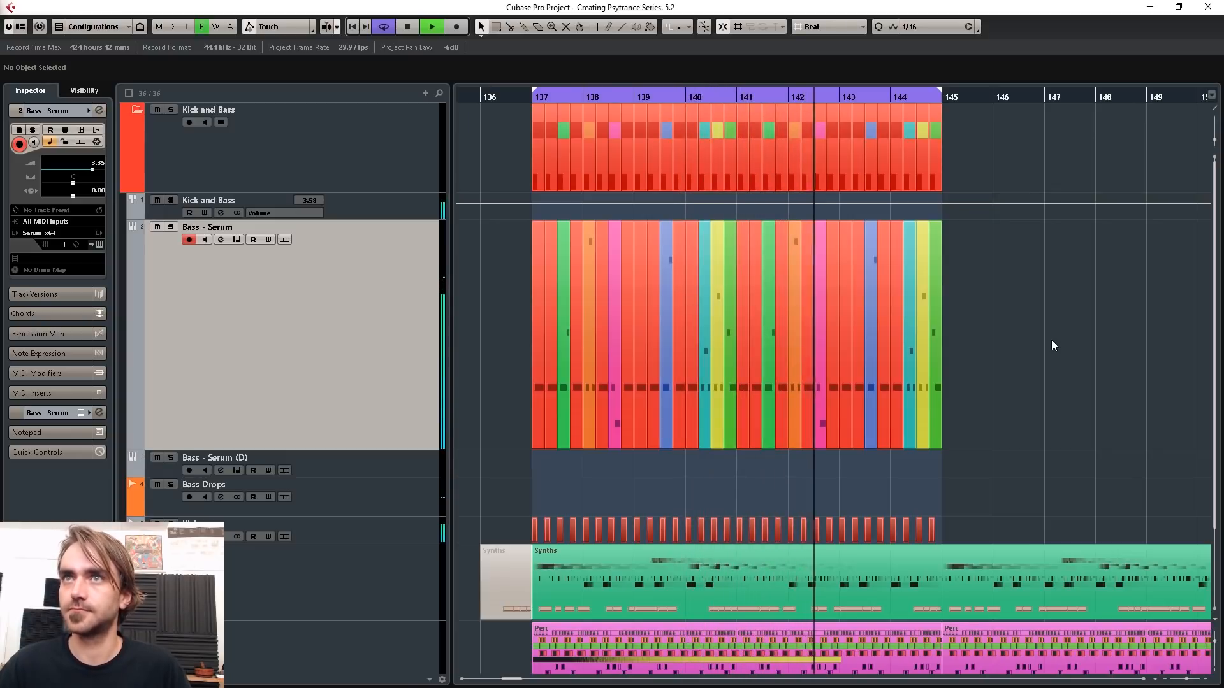
- Stop playback and glue all the bass slices in bars 137 to 140 into a single part
key("space")
left_click_drag(1064, 334, 515, 382)
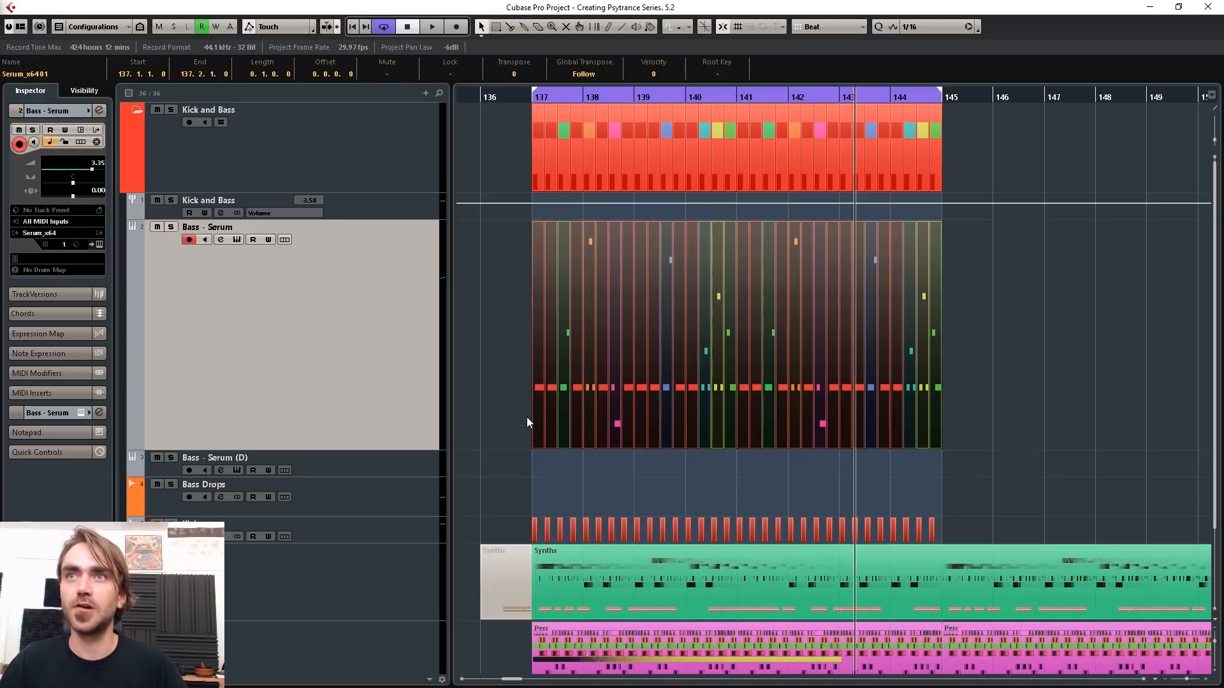
left_click(724, 485)
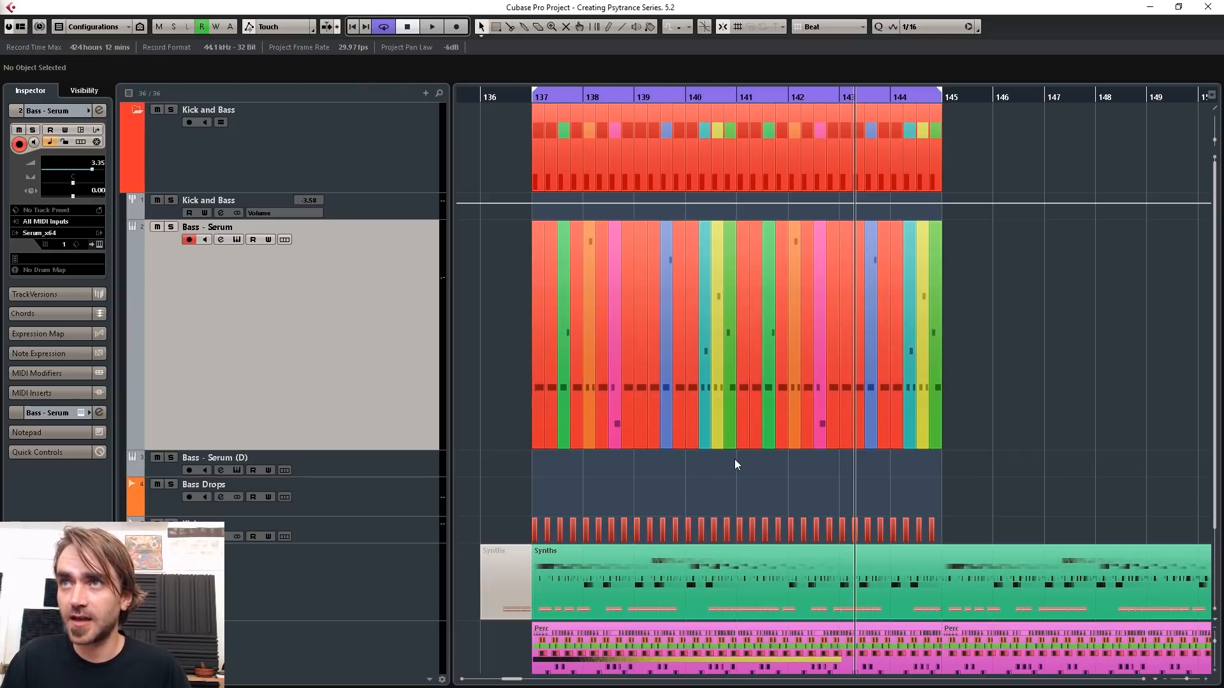
left_click_drag(733, 468, 537, 405)
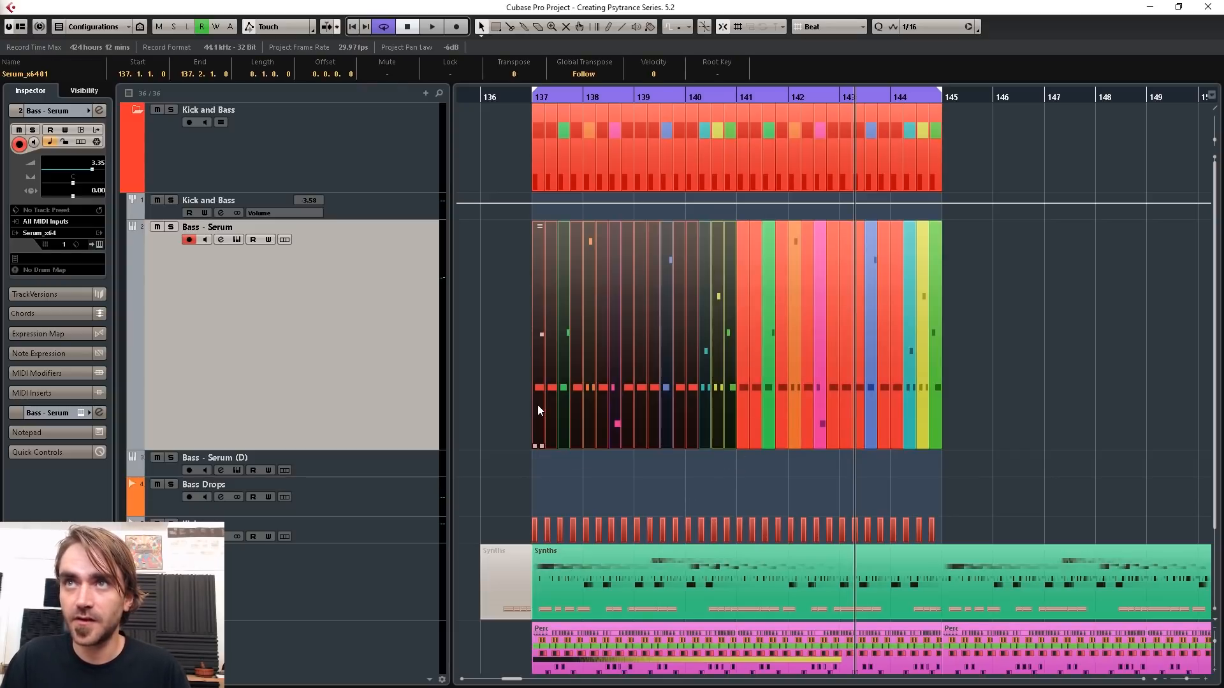
left_click(526, 26)
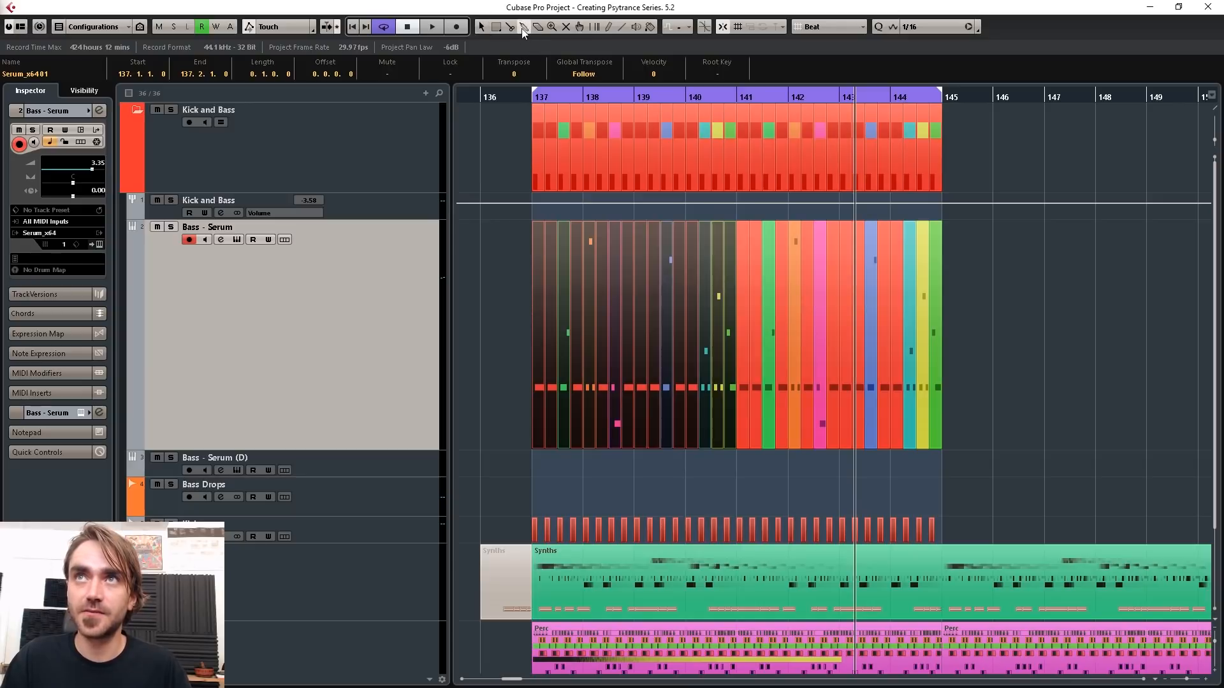
left_click(561, 369)
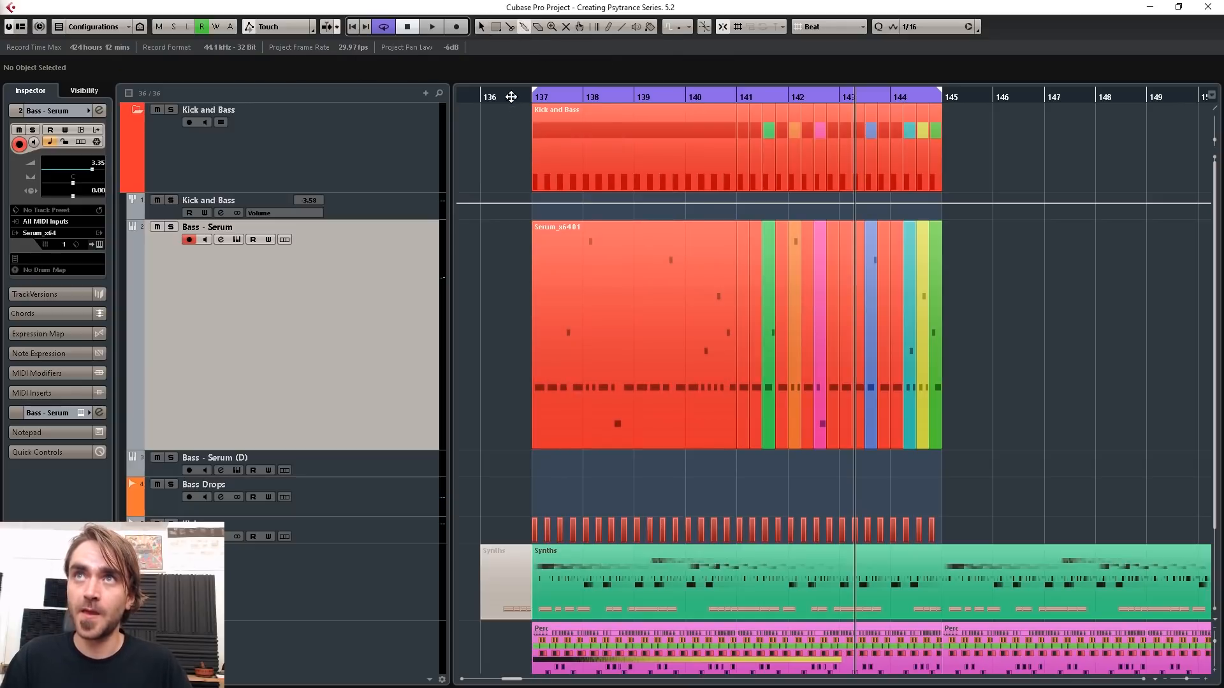
left_click(483, 29)
- Apply Color 9 to the glued bass part spanning bars 137 to 140
left_click(672, 378)
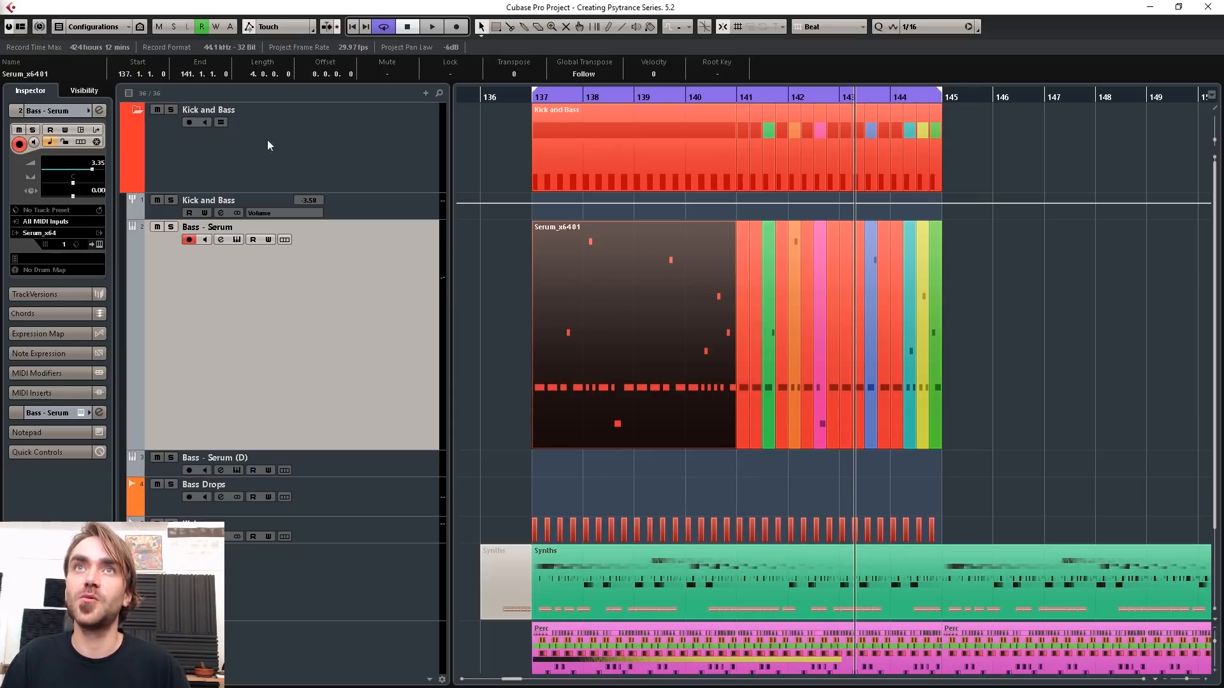
left_click(652, 28)
left_click(652, 29)
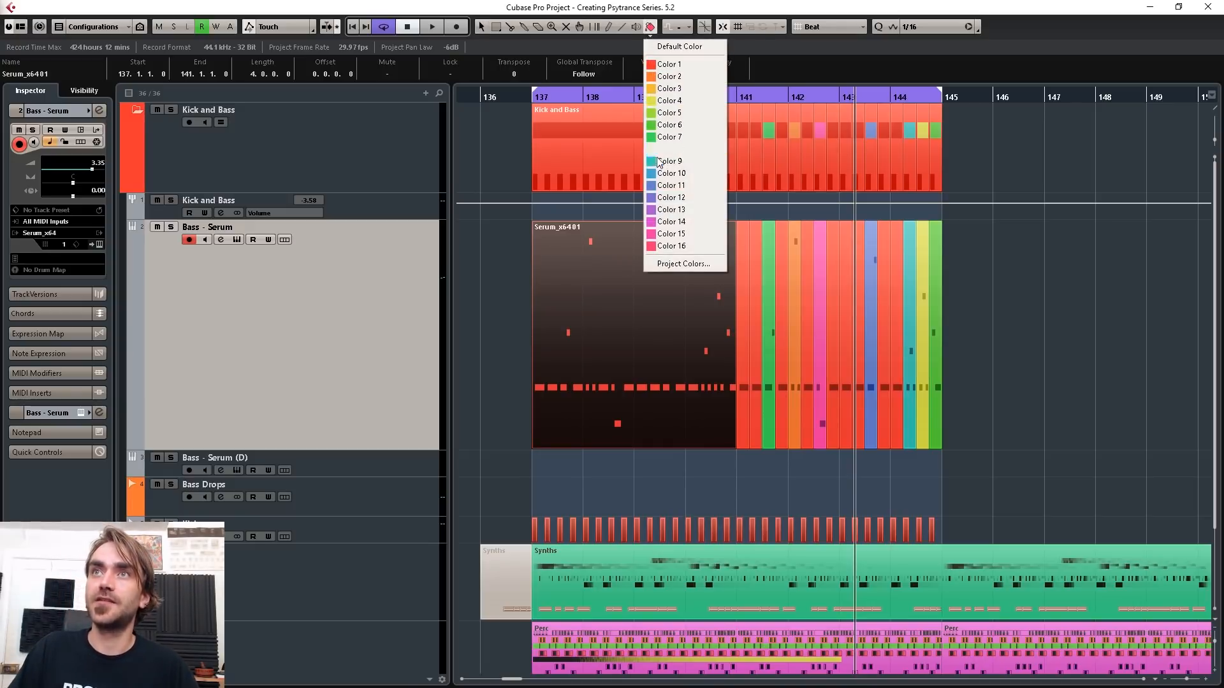
left_click(659, 162)
left_click(478, 30)
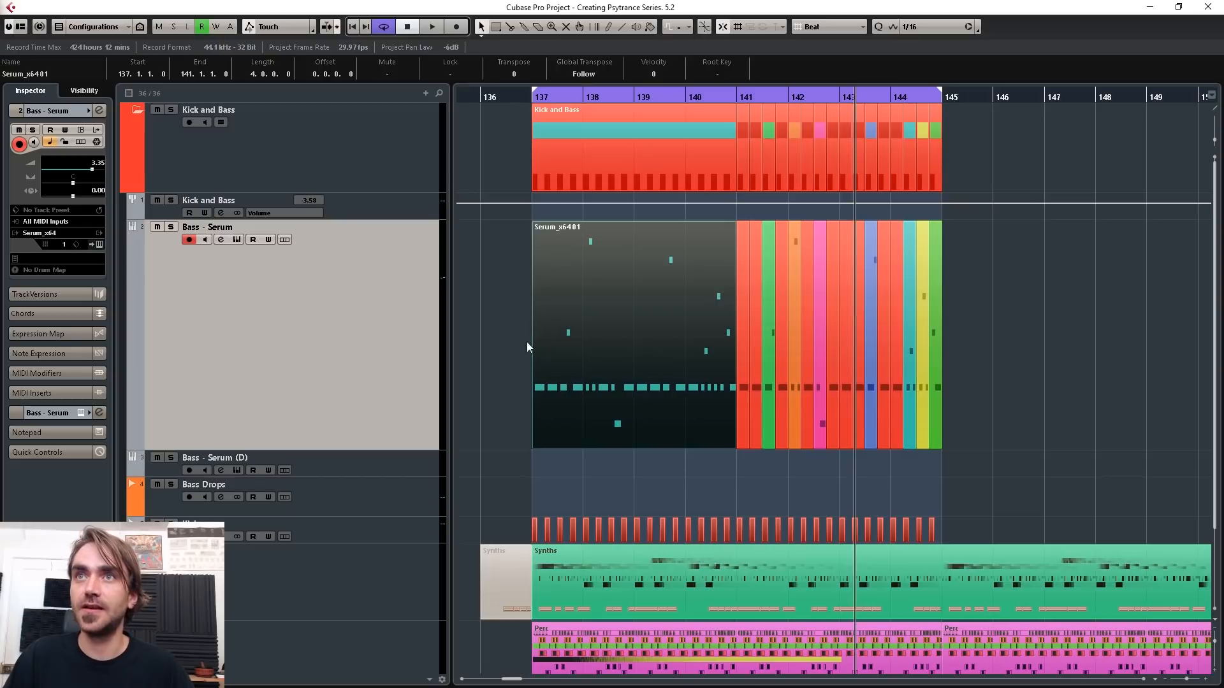
- Move the teal glued bass part out of the pattern so it starts at bar 153
key("g")
key("g")
key("g")
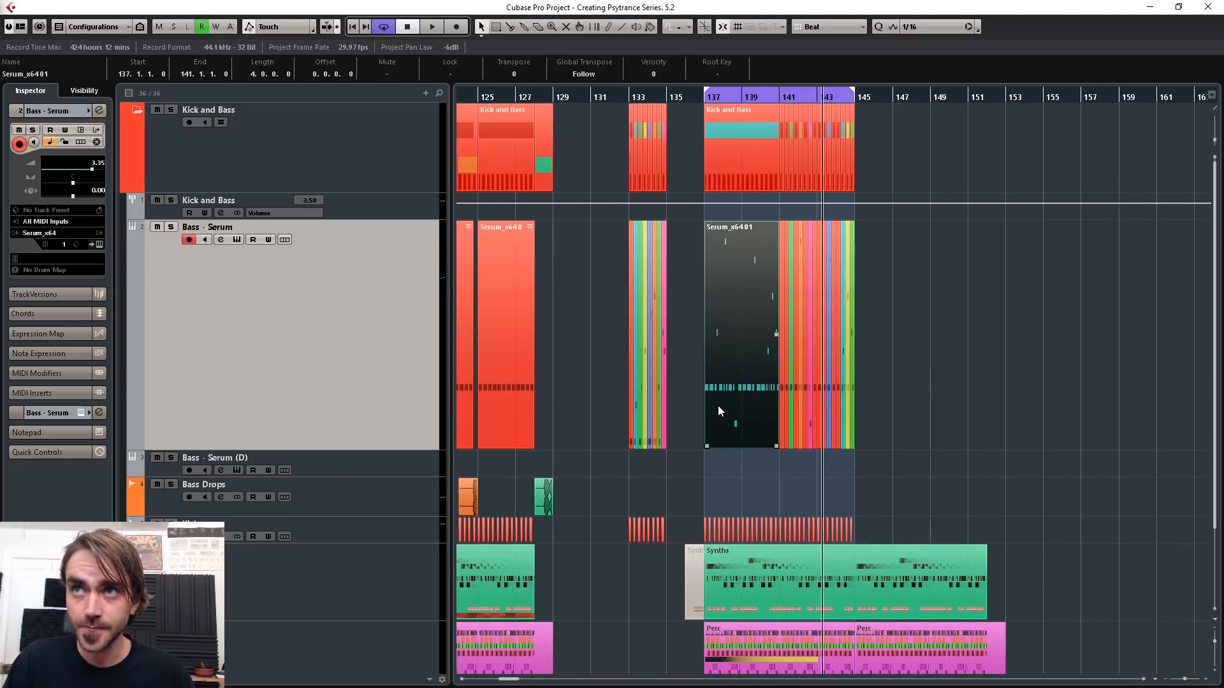
left_click_drag(751, 395, 1034, 382)
key("h")
key("h")
key("h")
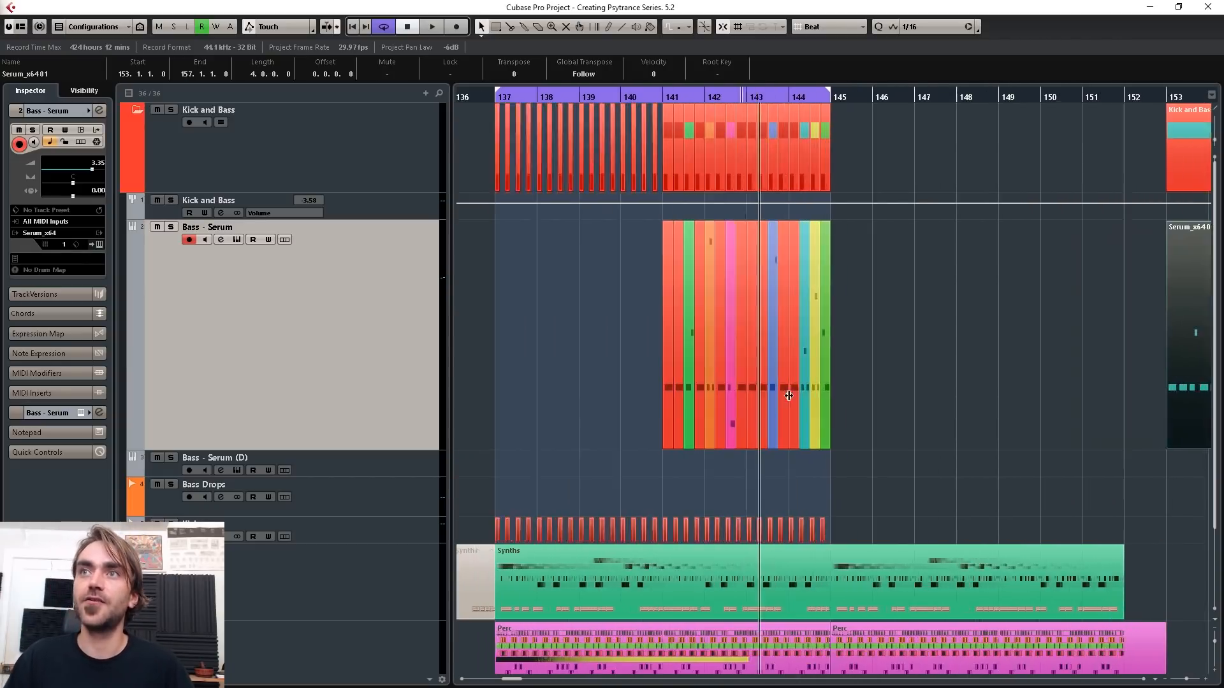
- Start the loop at bar 141, replace the green bar-141, orange, blue and teal slices with plain red ones, and play it back
left_click(587, 91, "ctrl")
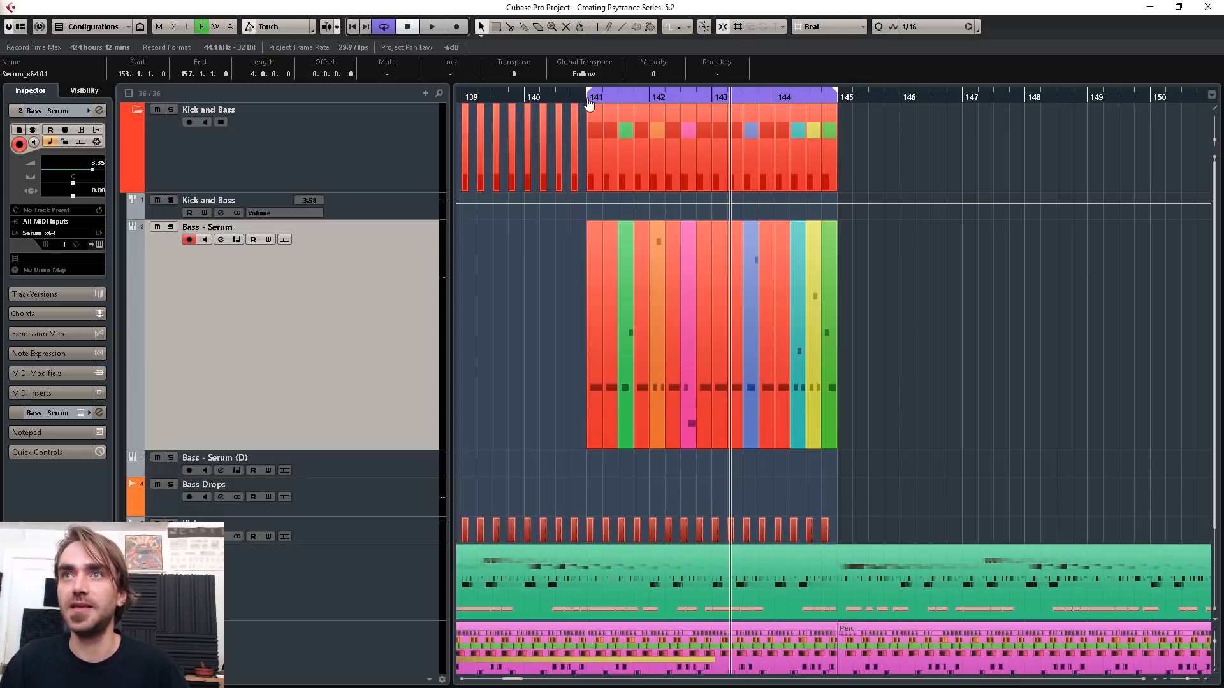
left_click(633, 427)
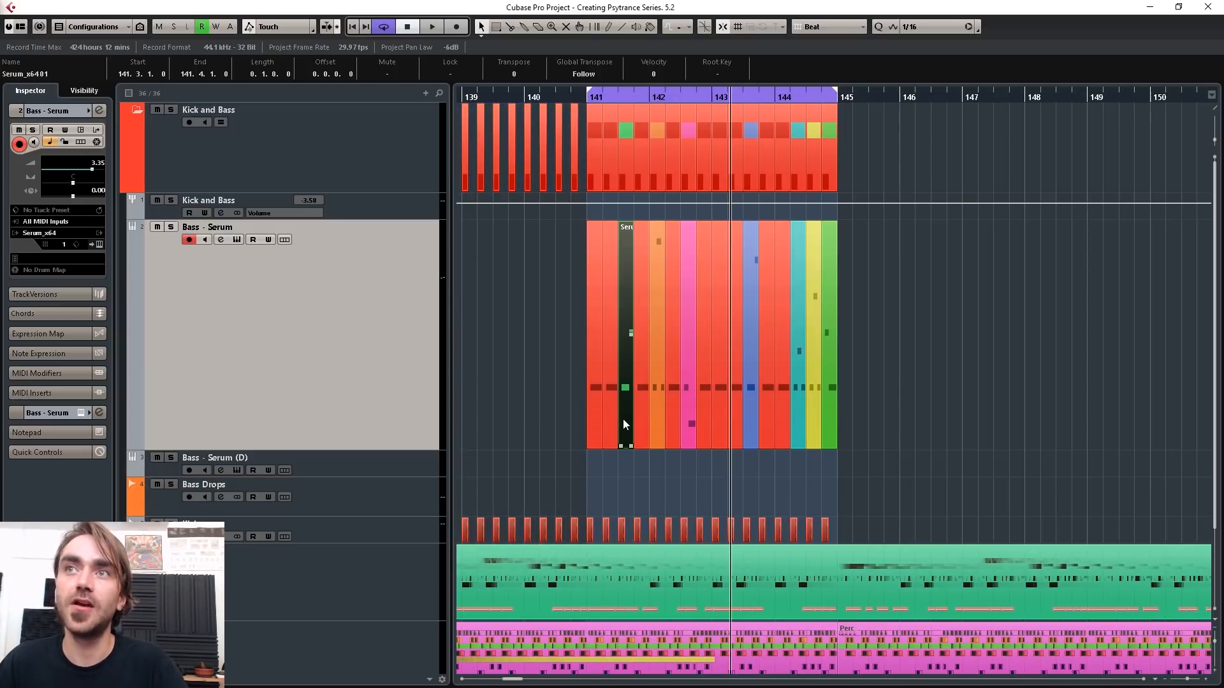
mouse_move(622, 419)
left_mouse_down()
mouse_move(752, 438)
mouse_move(622, 420)
left_mouse_up()
key("Delete")
left_click(797, 431)
key("Delete")
left_click(783, 467)
left_click_drag(622, 420, 794, 427)
key("space")
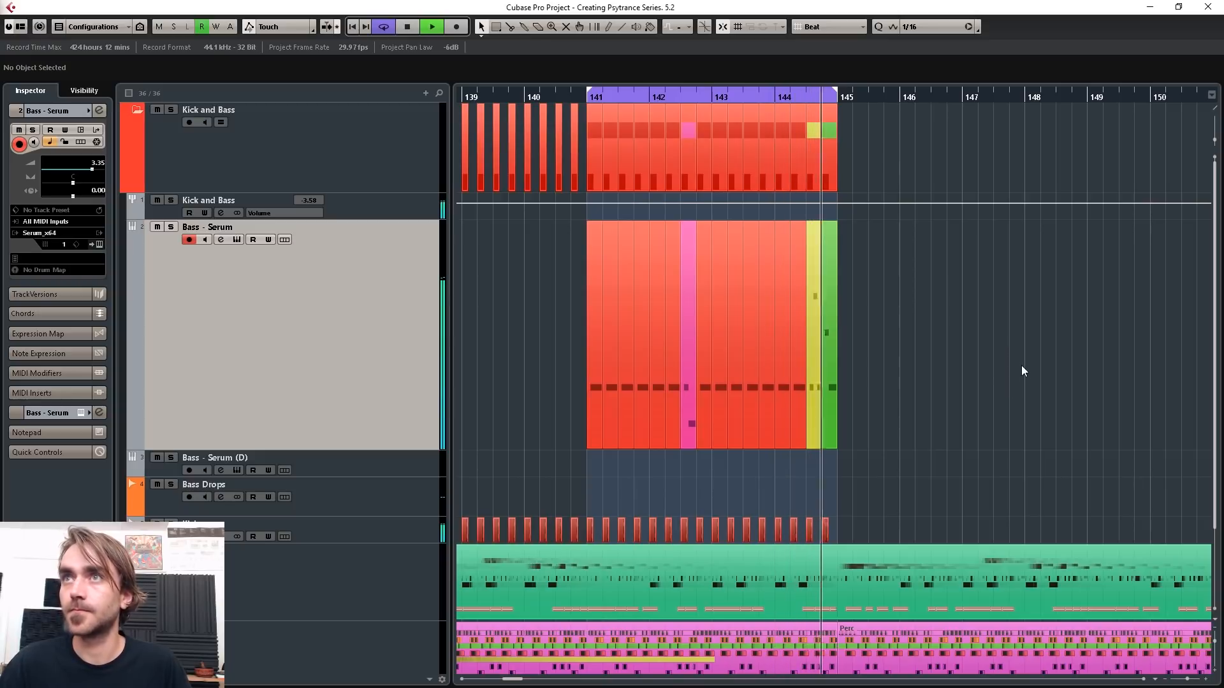
- Glue the bass slices in bars 141 to 144 into one part and color it and its track with Color 4
left_click_drag(983, 324, 581, 362)
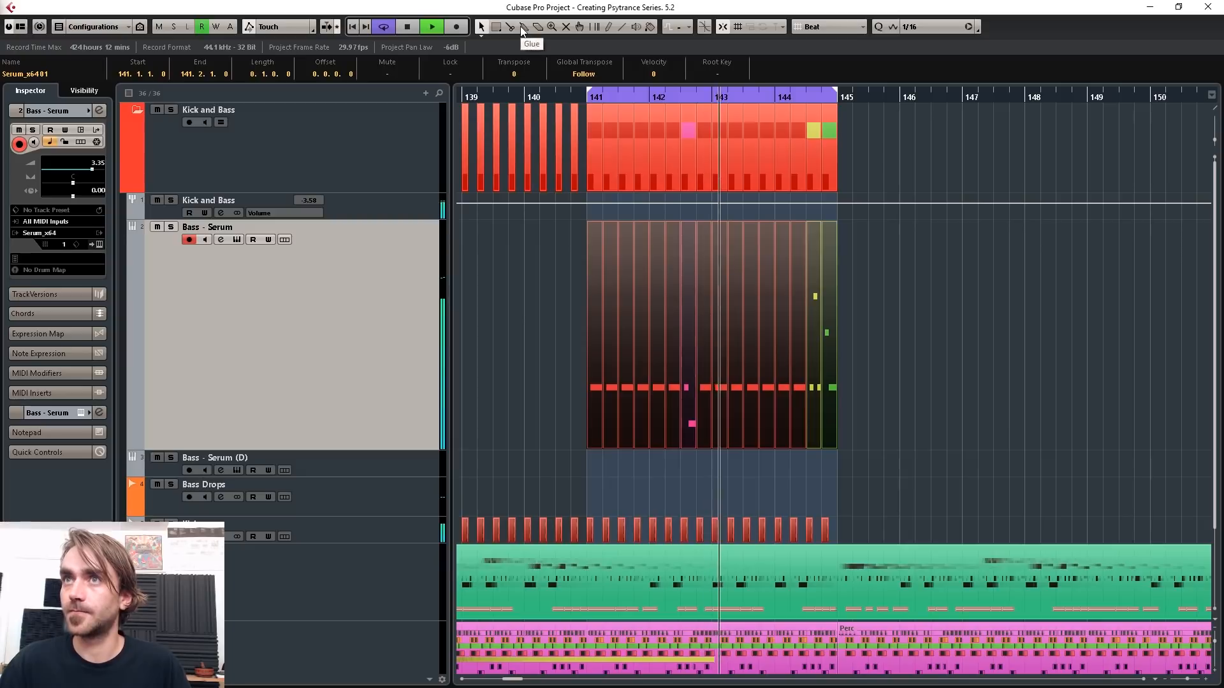
left_click(522, 30)
left_click(603, 330)
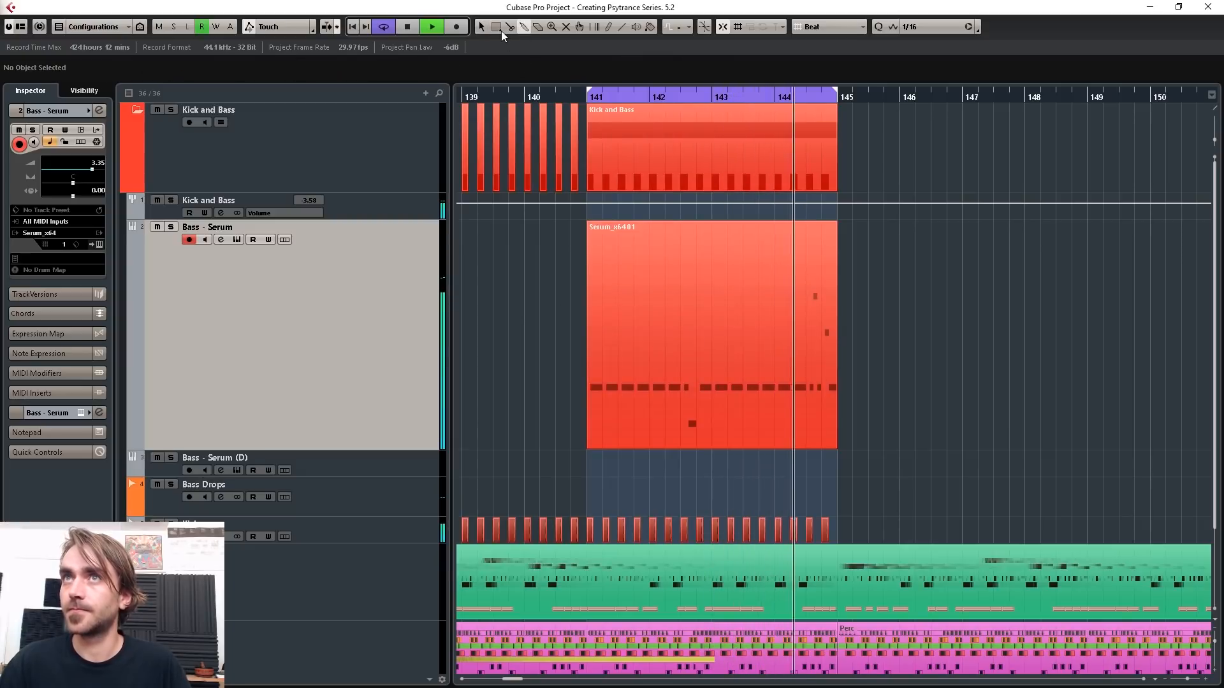
left_click(651, 34)
left_click(672, 93)
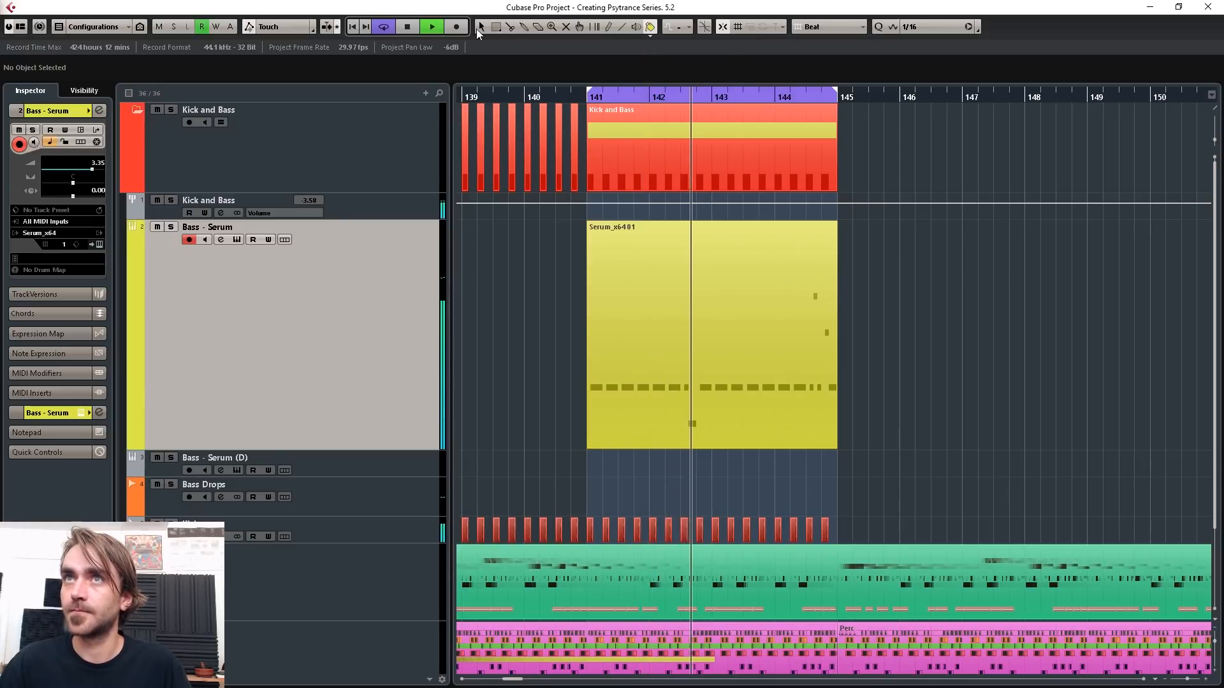
left_click(479, 29)
- Move the yellow glued bass part so it starts at bar 137
scroll(840, 298, "down", 5)
left_click(786, 335)
scroll(739, 361, "up", 2)
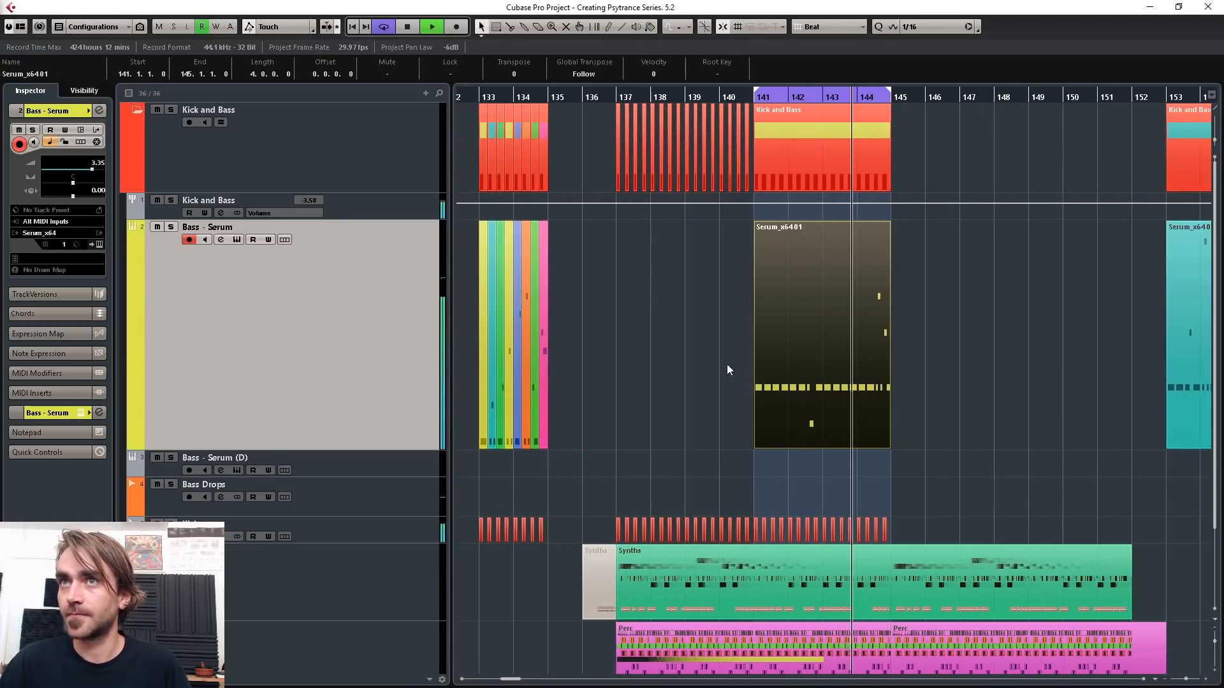
left_click_drag(821, 366, 686, 377)
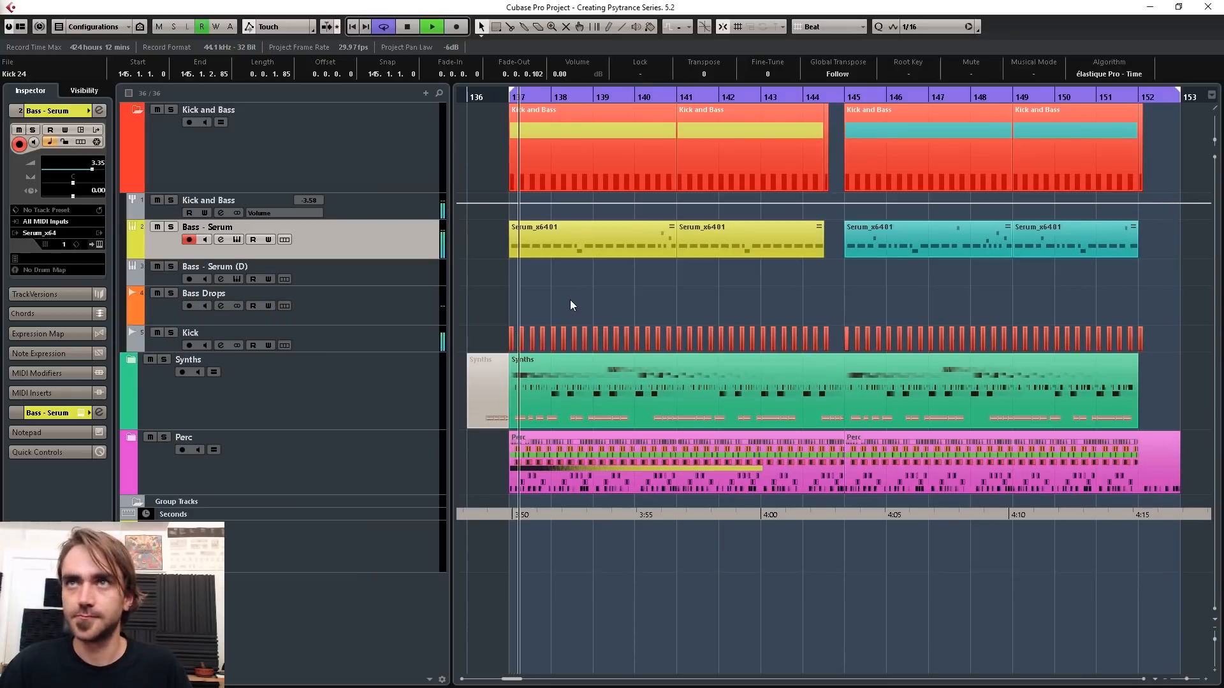
- Recolor the two yellow bass parts in bars 137 to 144 with Color 3
scroll(570, 300, "down", 4)
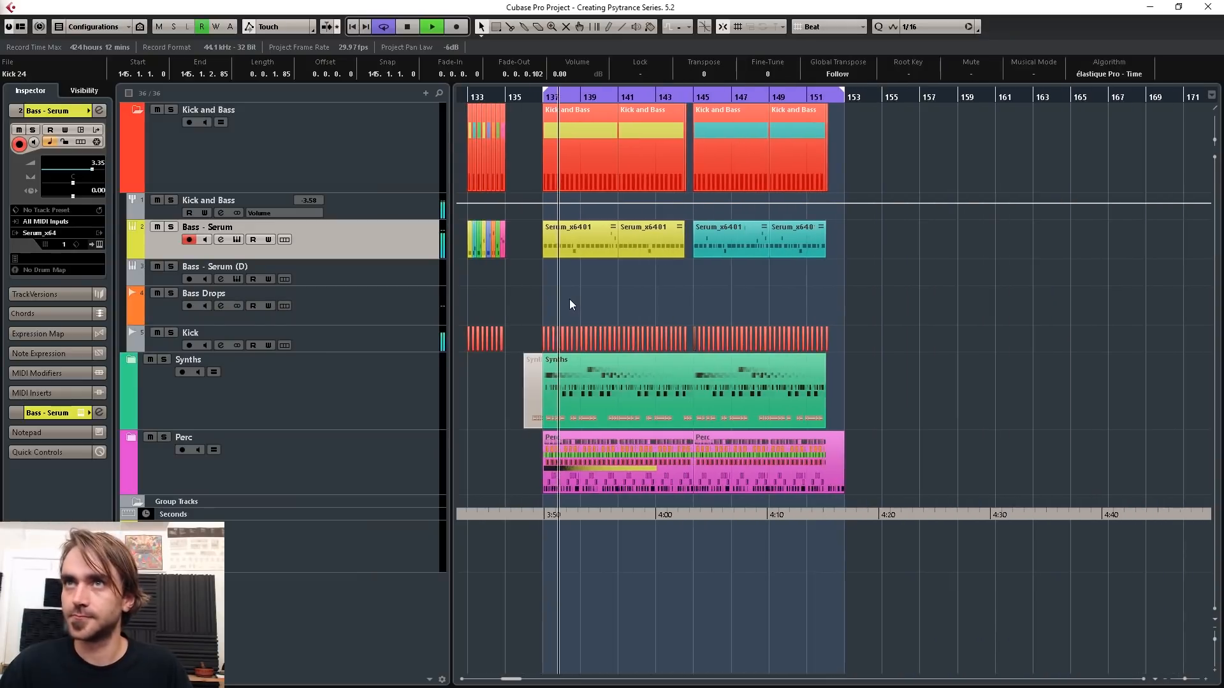
scroll(572, 293, "left", 3)
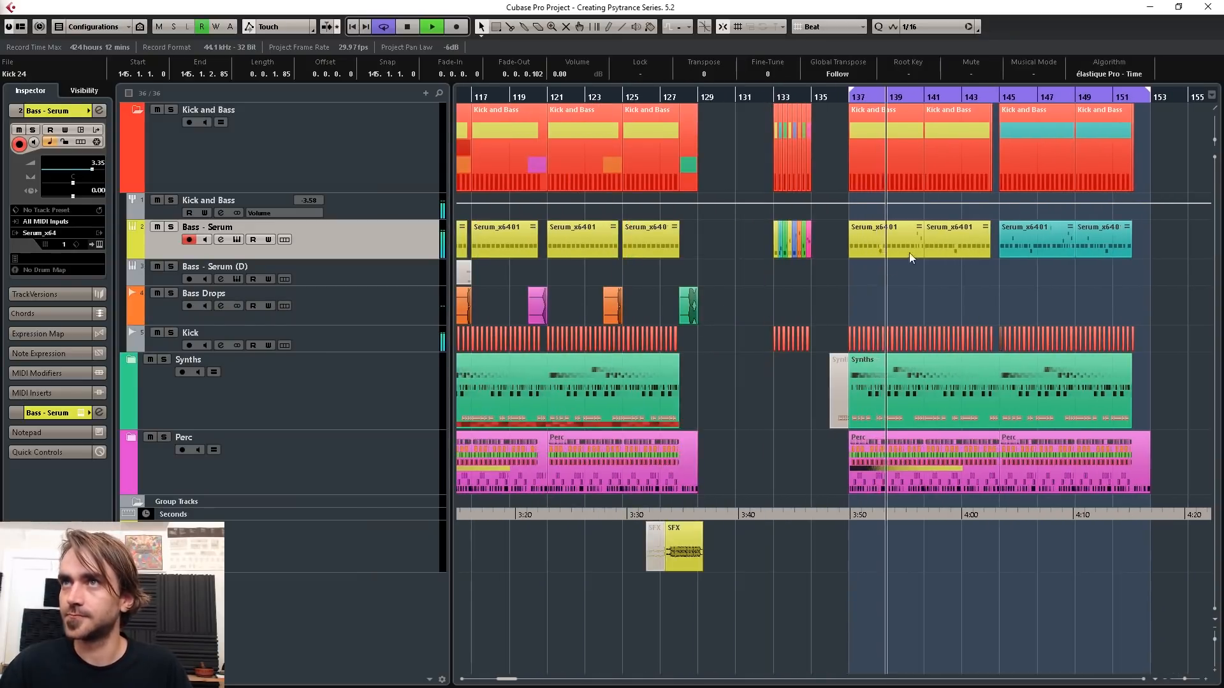
left_click_drag(874, 271, 951, 231)
left_click(651, 28)
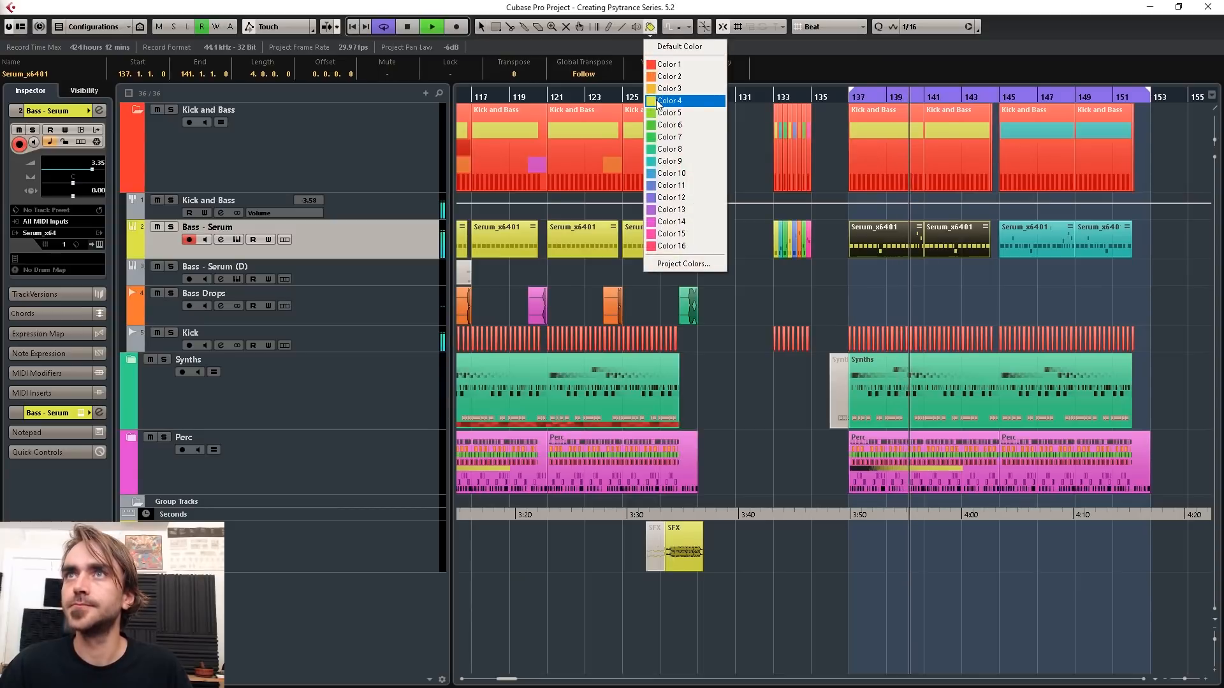
left_click(662, 90)
- Recolor the two teal bass parts starting at bars 145 and 149 with Color 1
left_click(1063, 301)
left_click_drag(1028, 280, 1150, 230)
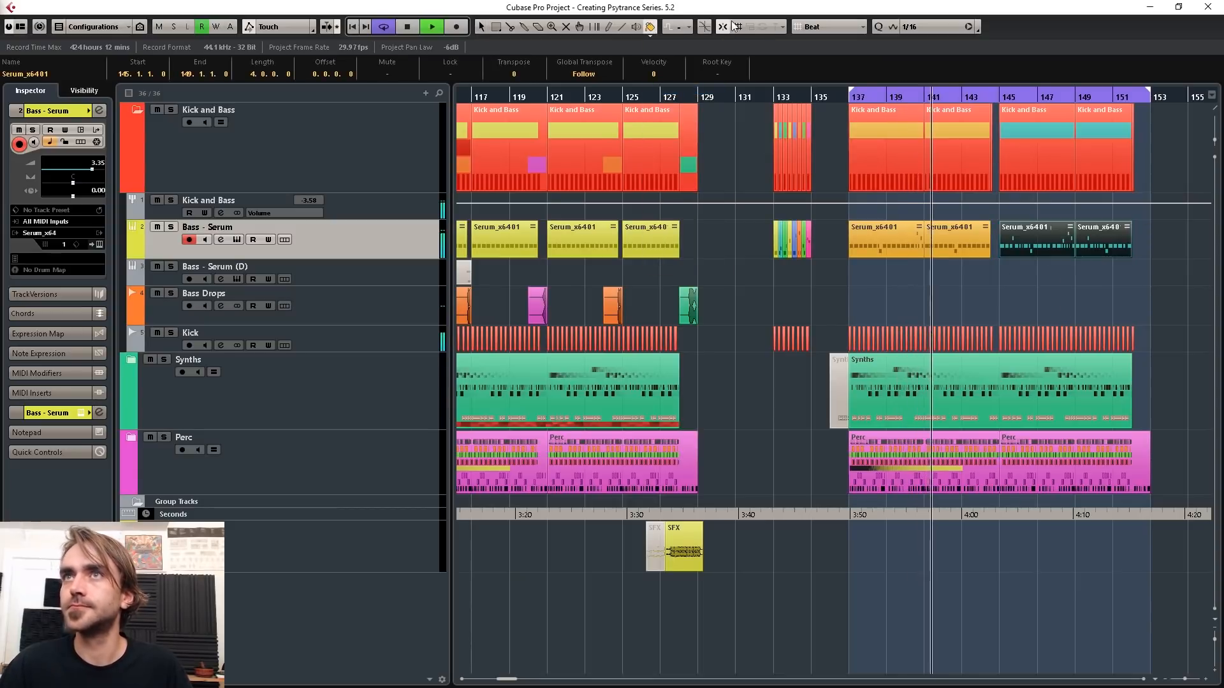
left_click(651, 33)
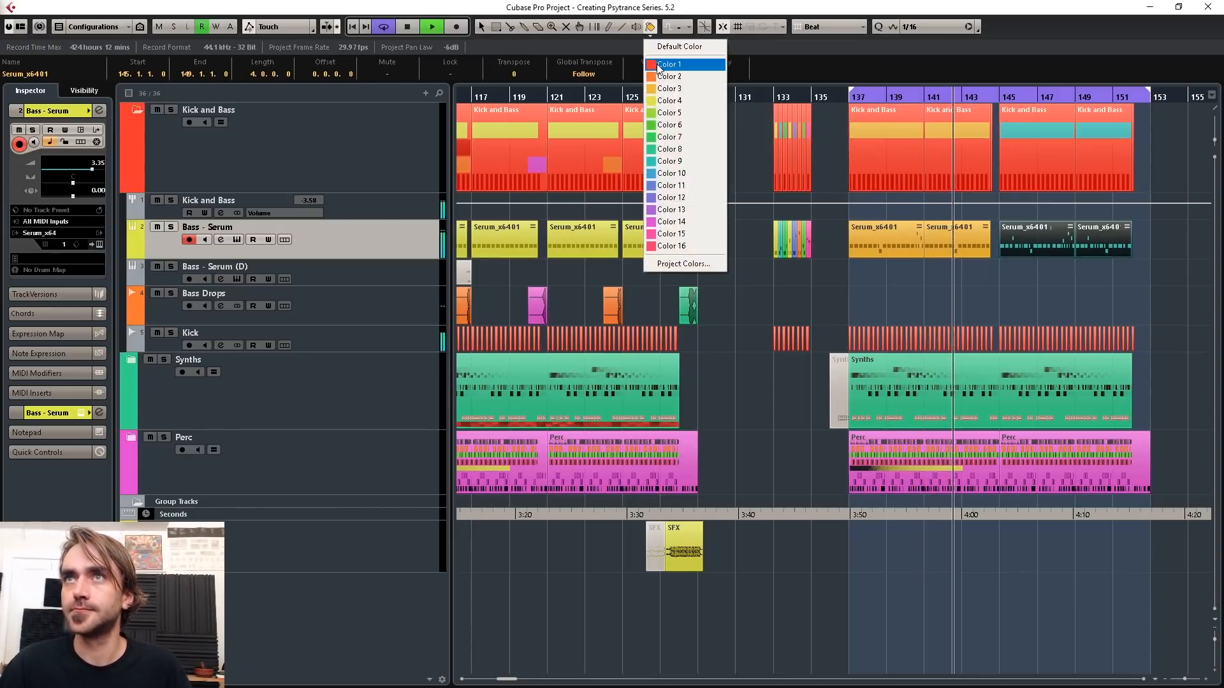
left_click(663, 65)
left_click(481, 26)
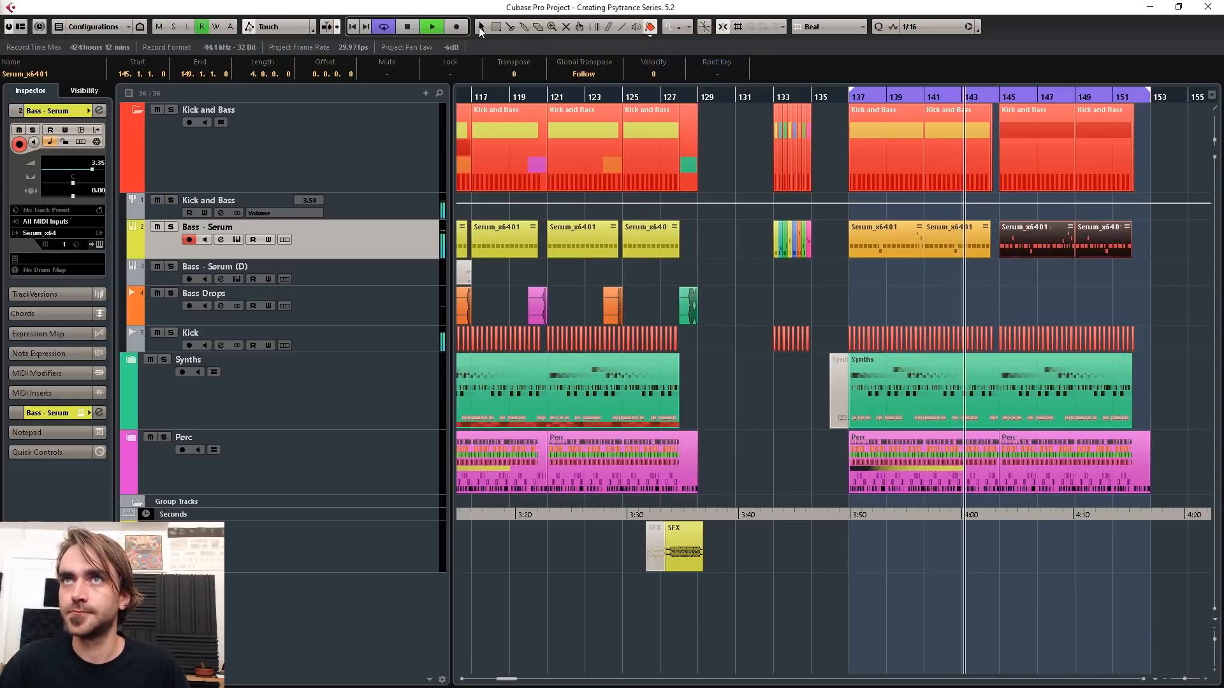
left_click(1062, 290)
- Play back both bass patterns from bar 137 to 153, and stop to examine the colored source slices in bars 133 and 134
key("space")
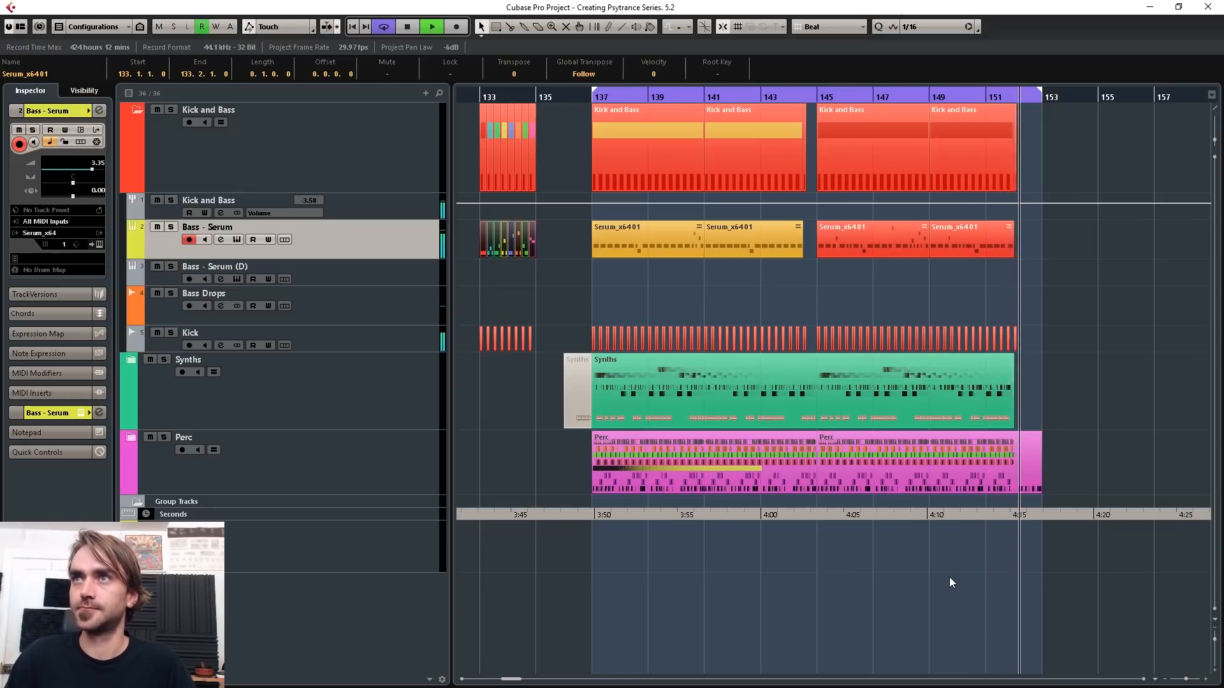
key("space")
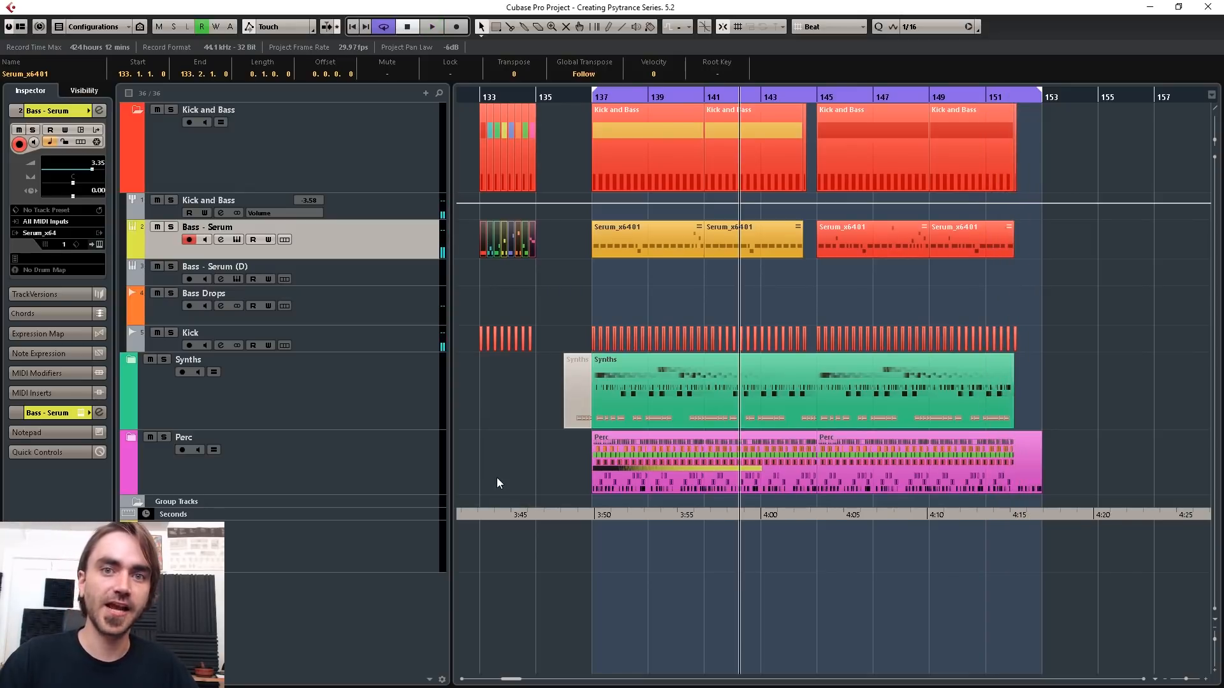
scroll(505, 308, "up", 5)
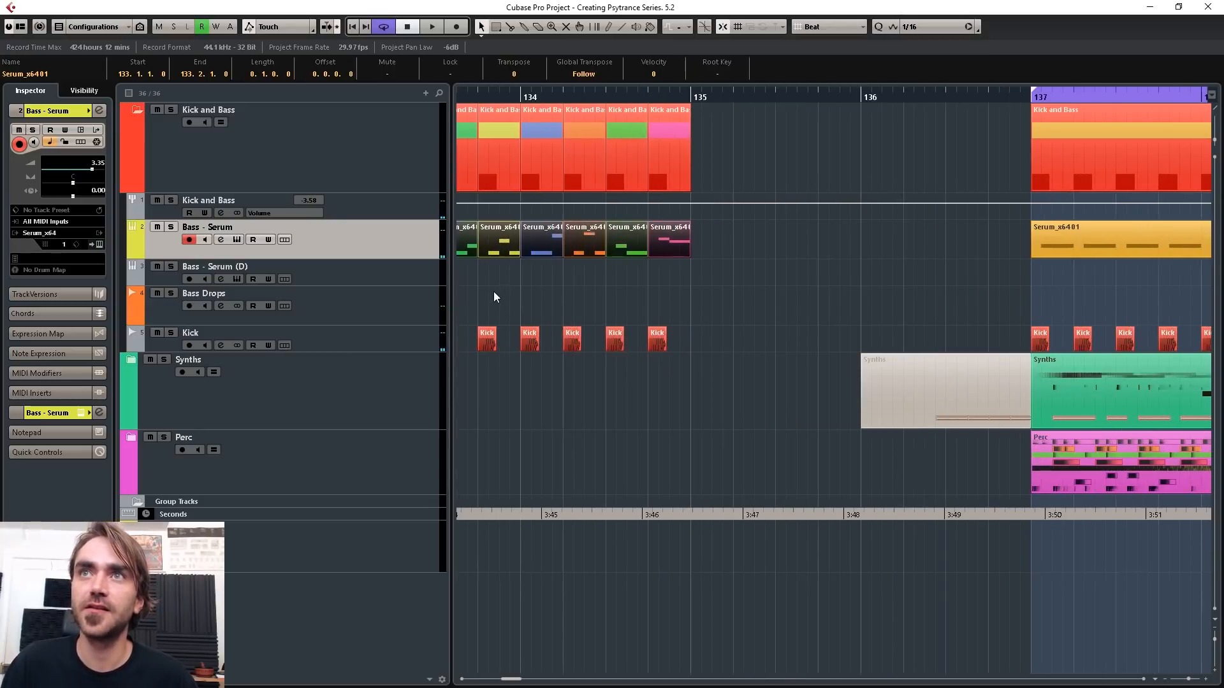
scroll(494, 292, "left", 2)
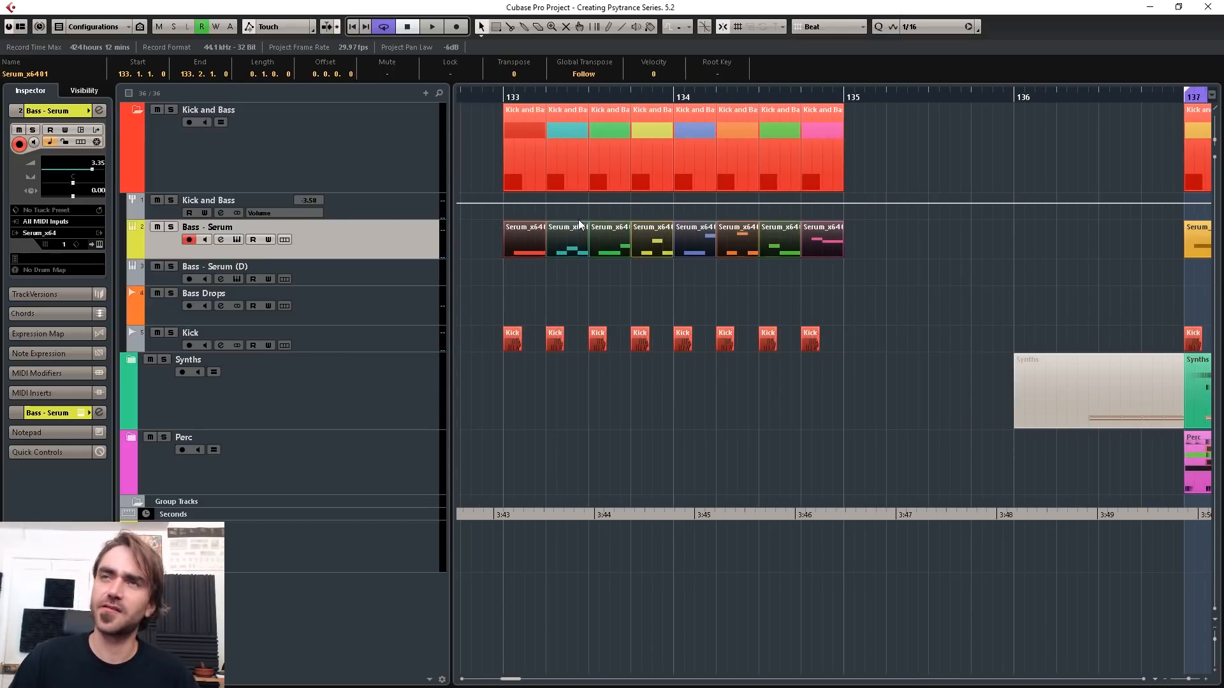